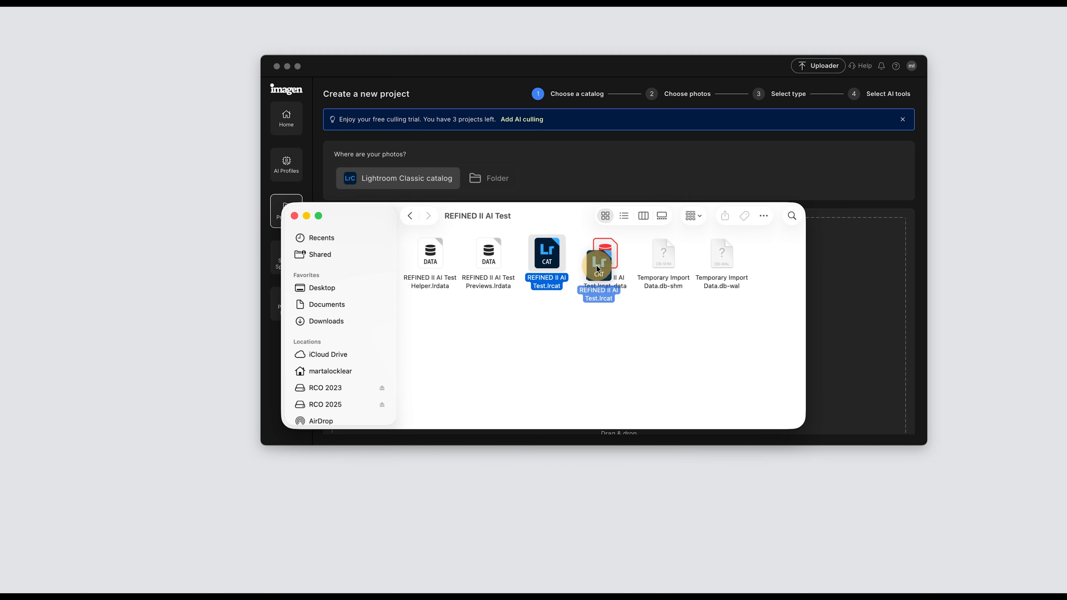
Step: Close the Finder window, select the REFINED II RAW folder for the new project and continue to the type selection
click(294, 216)
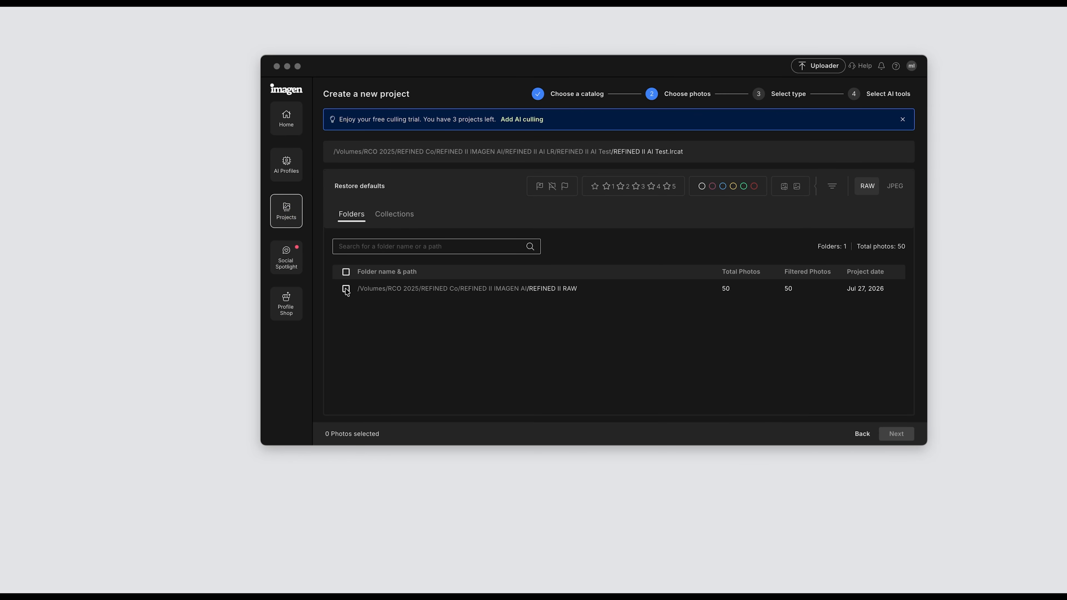
click(345, 290)
click(345, 291)
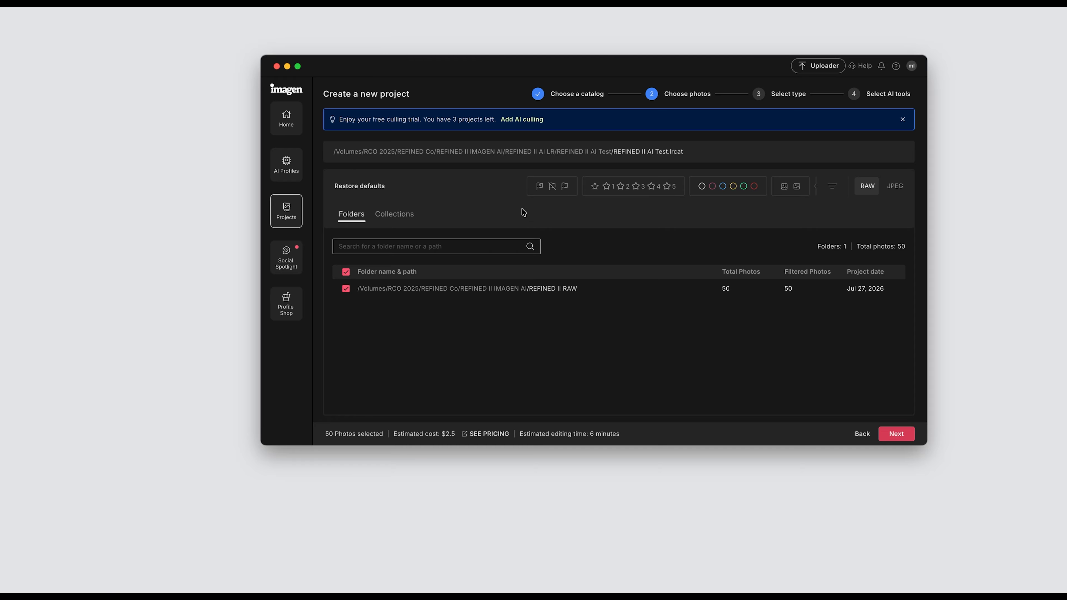
click(897, 434)
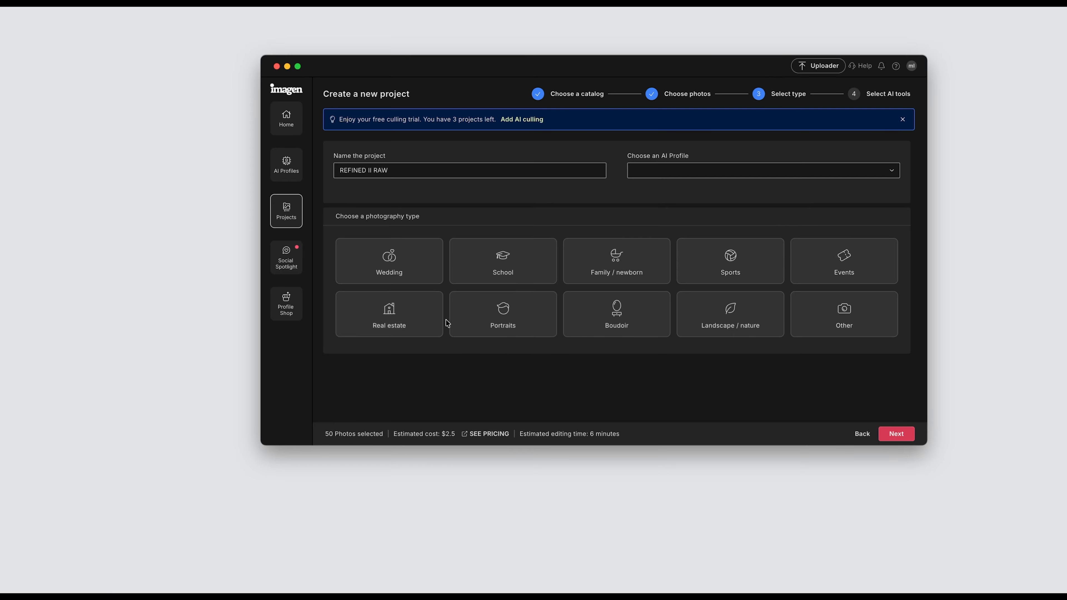
Step: Set the photography type to Portraits, name the project REFINED II TEST, choose the REFINED II* AI profile and continue
click(523, 328)
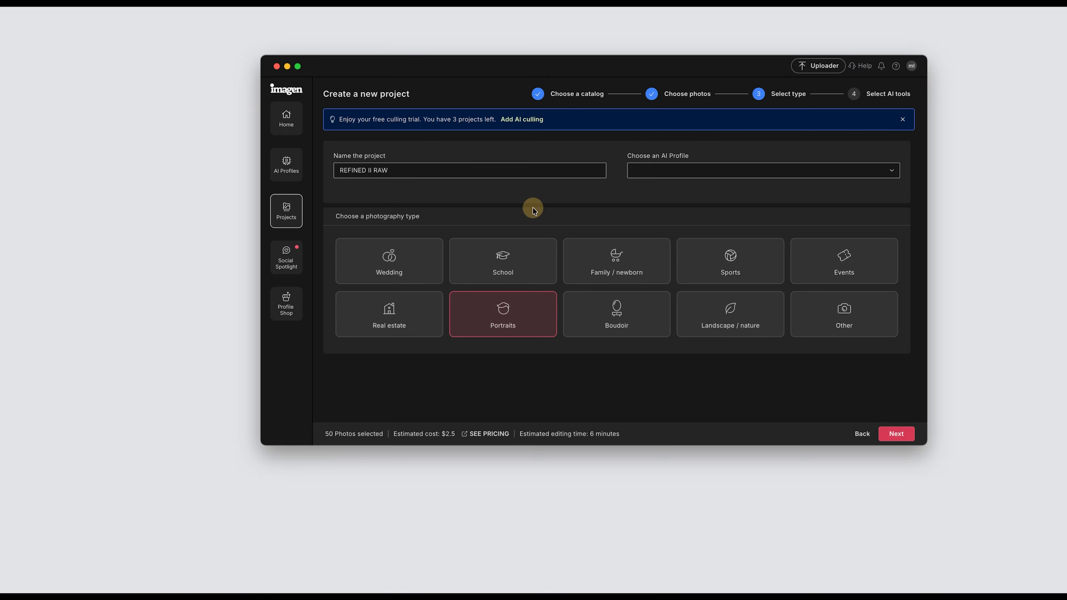
drag(395, 171, 311, 167)
text(REF)
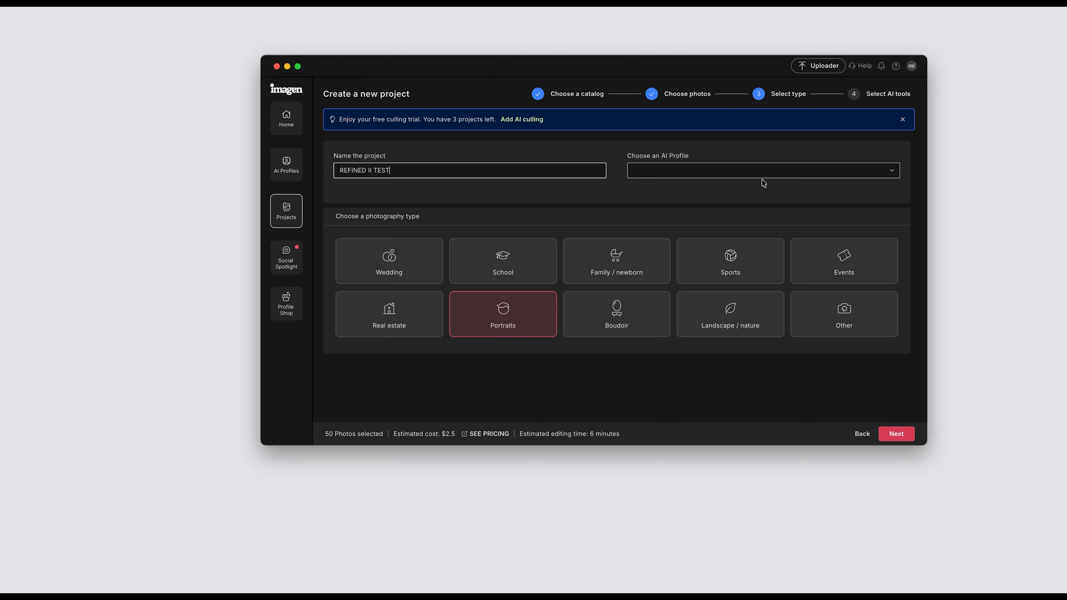
click(754, 171)
click(683, 233)
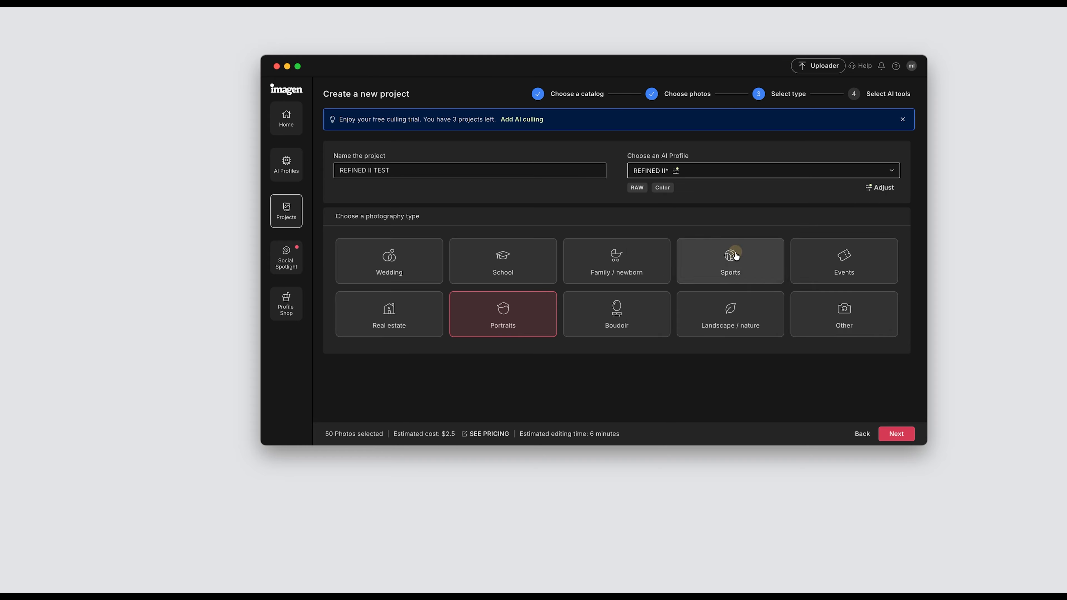
click(896, 437)
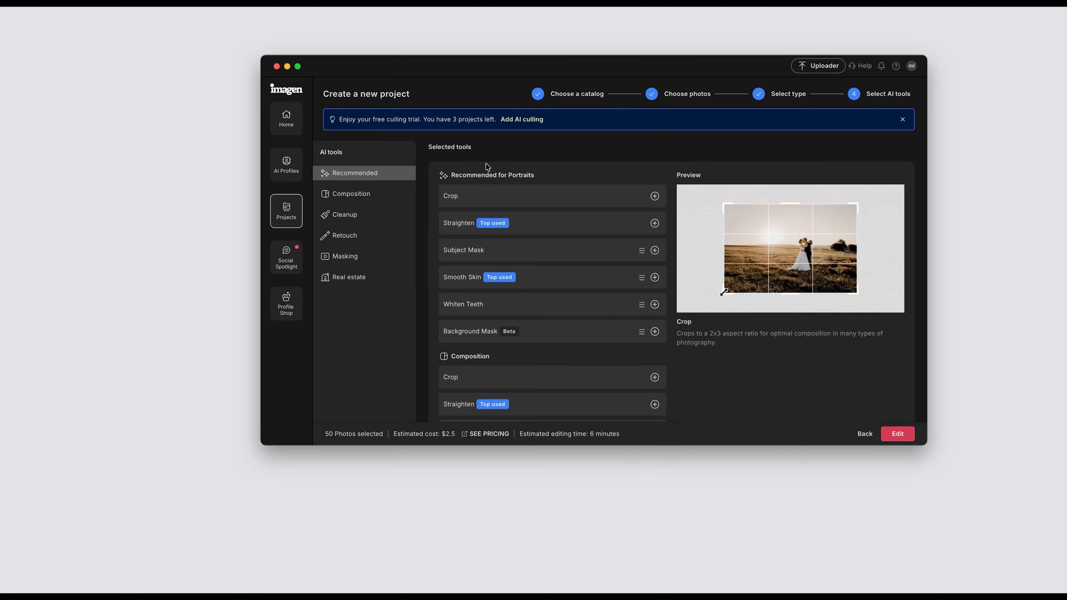
Step: Submit the project for editing without adding any AI tools, and dismiss the upload notice once the upload finishes
scroll(499, 288, down, 5)
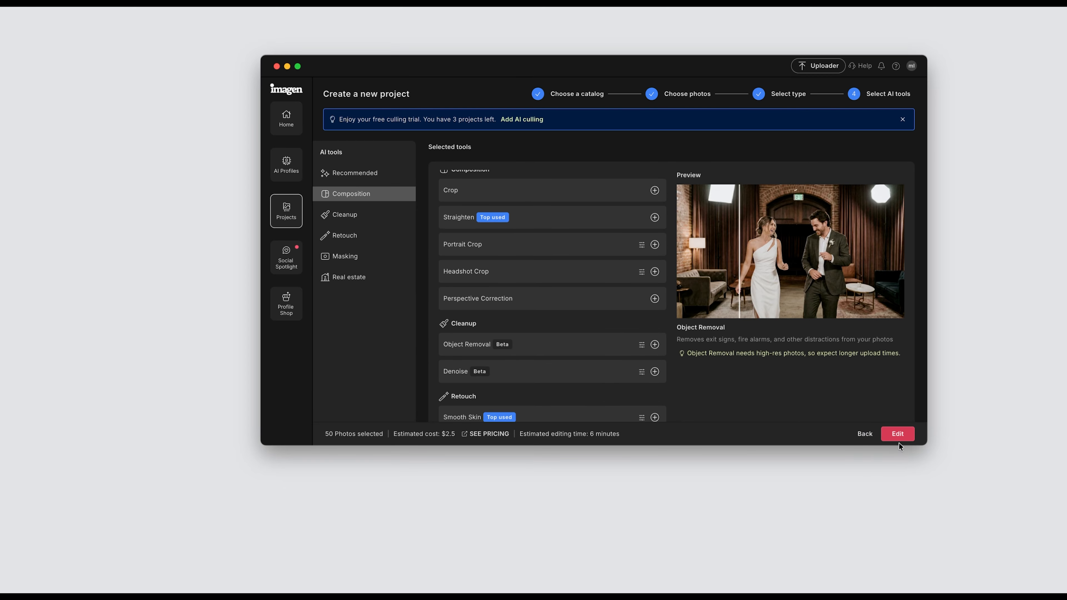
click(898, 434)
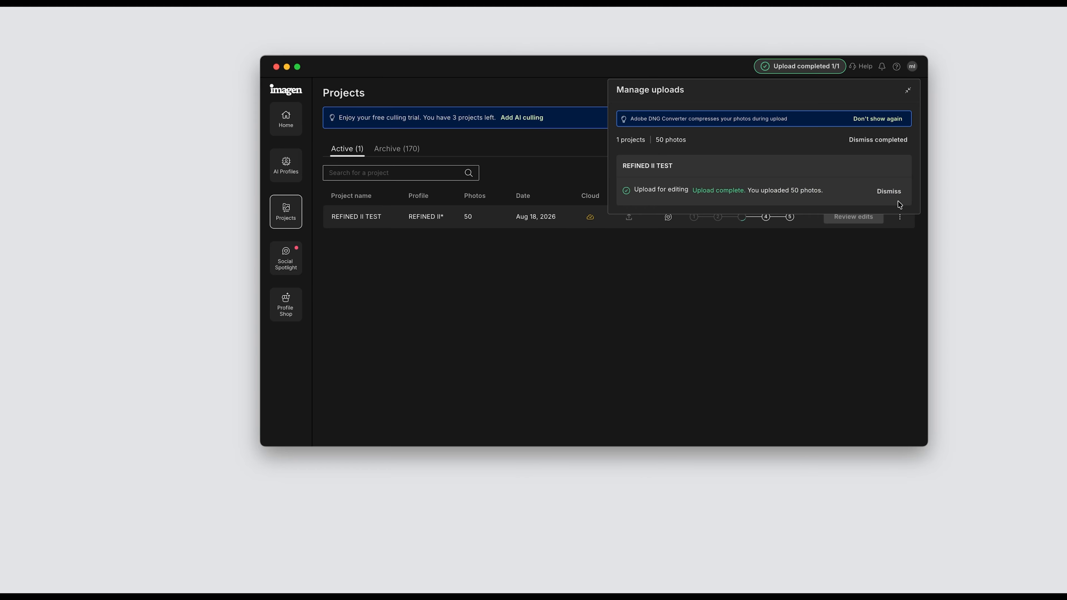
click(887, 192)
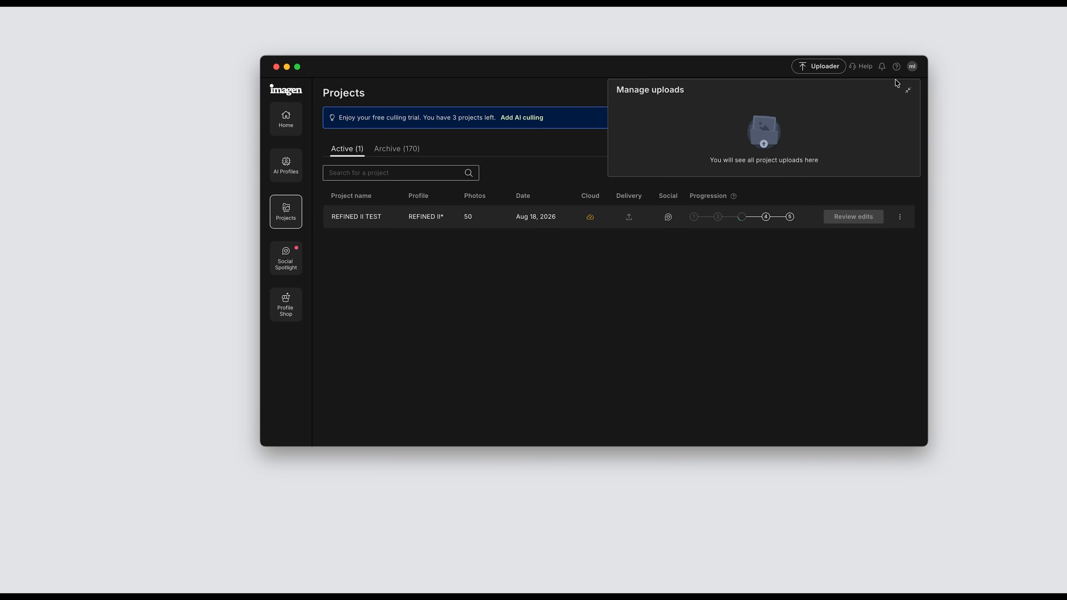
click(907, 90)
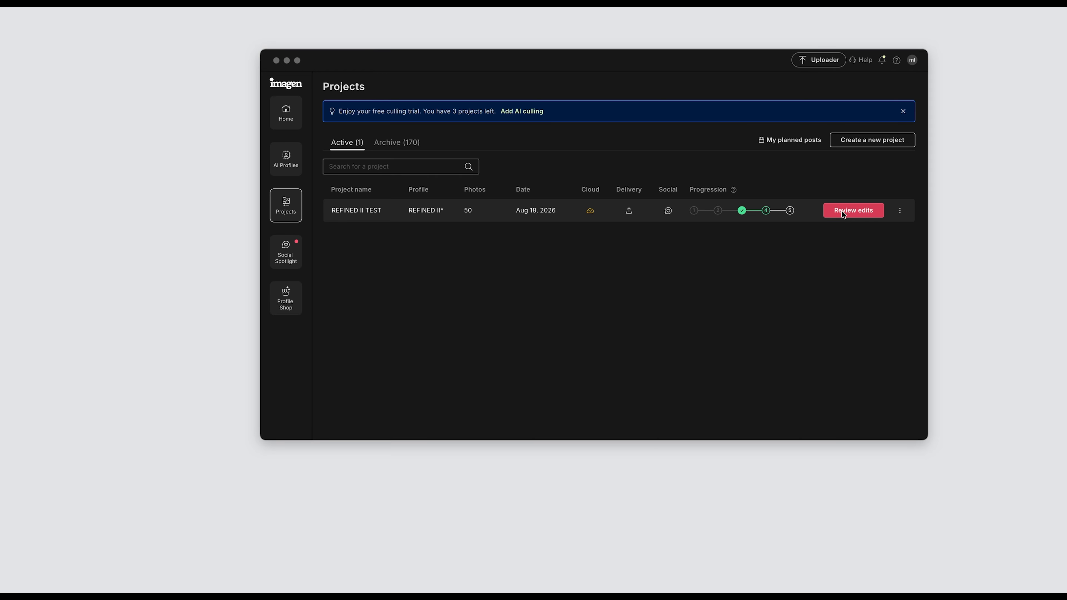
Step: Review the REFINED II TEST edits, download all of them to the Lightroom catalog and open that catalog
click(842, 210)
click(842, 211)
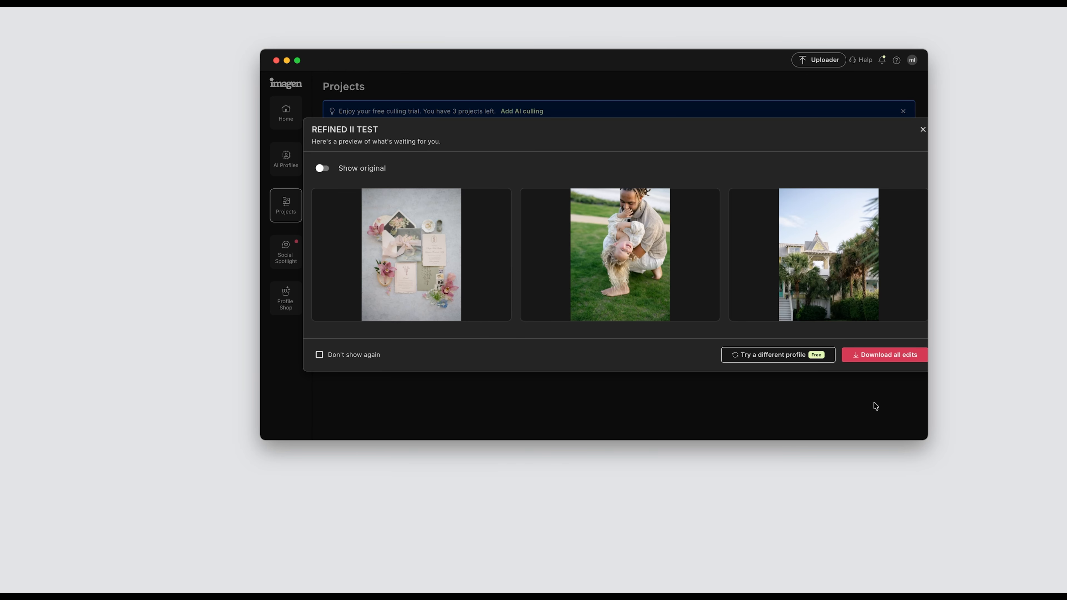
click(879, 358)
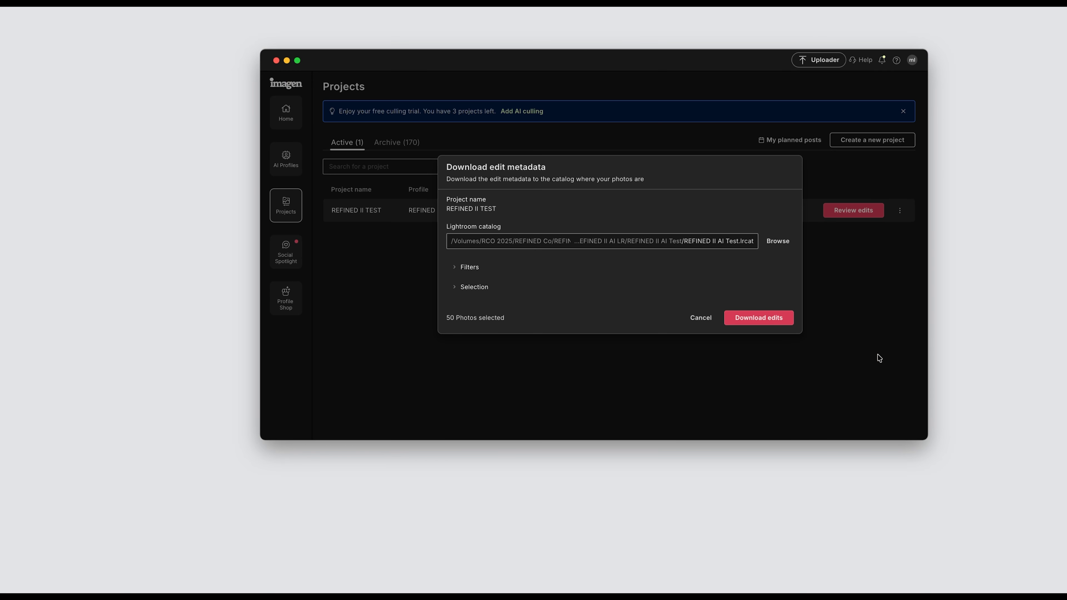
click(753, 318)
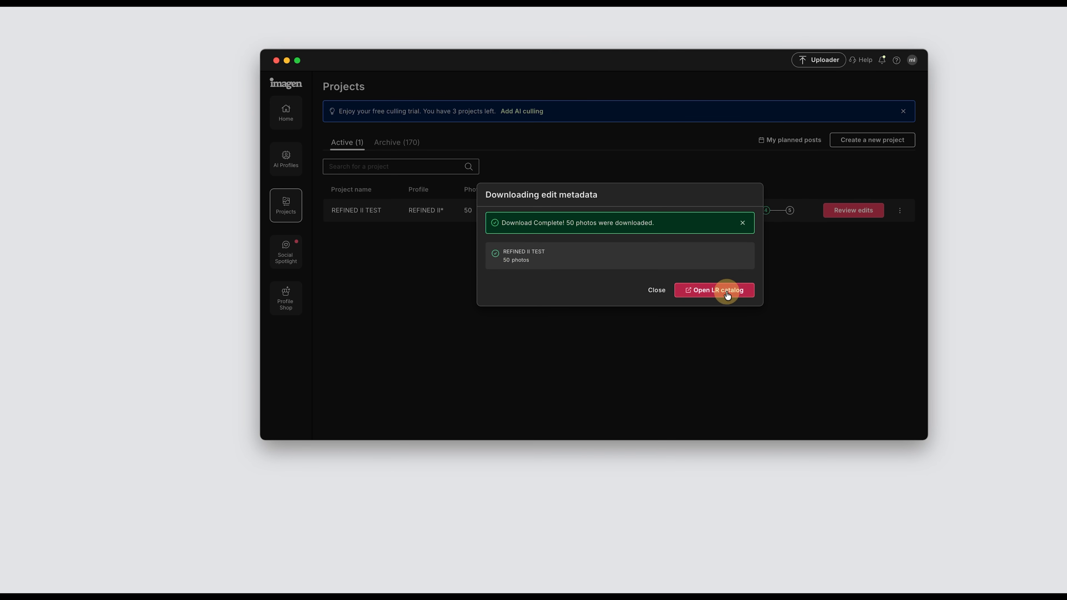
click(724, 292)
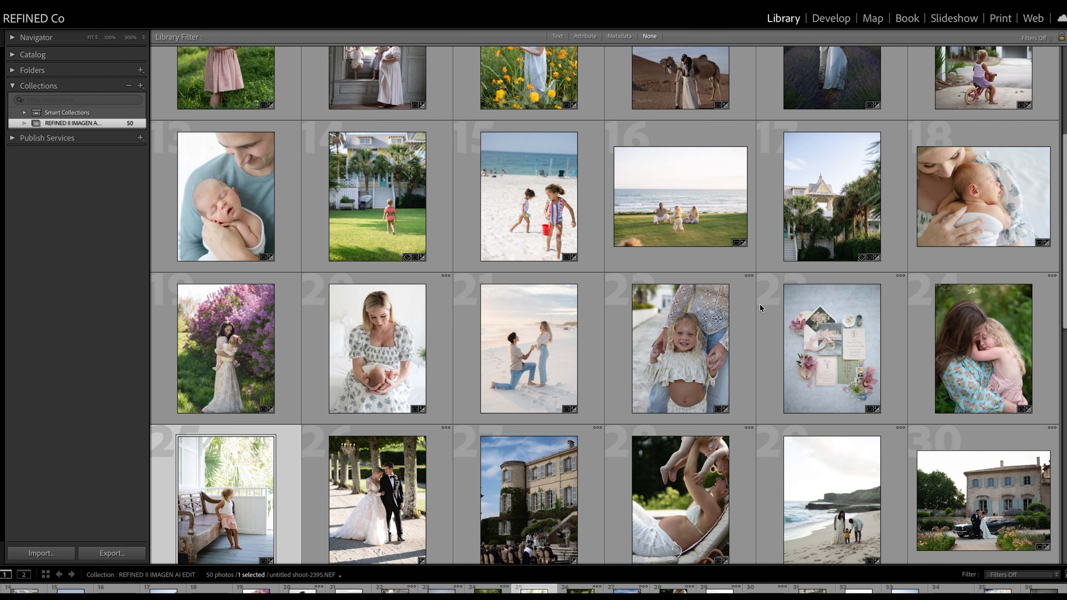
Step: Look through the edited photos in the collection's thumbnail grid
scroll(760, 304, down, 2)
scroll(760, 304, down, 4)
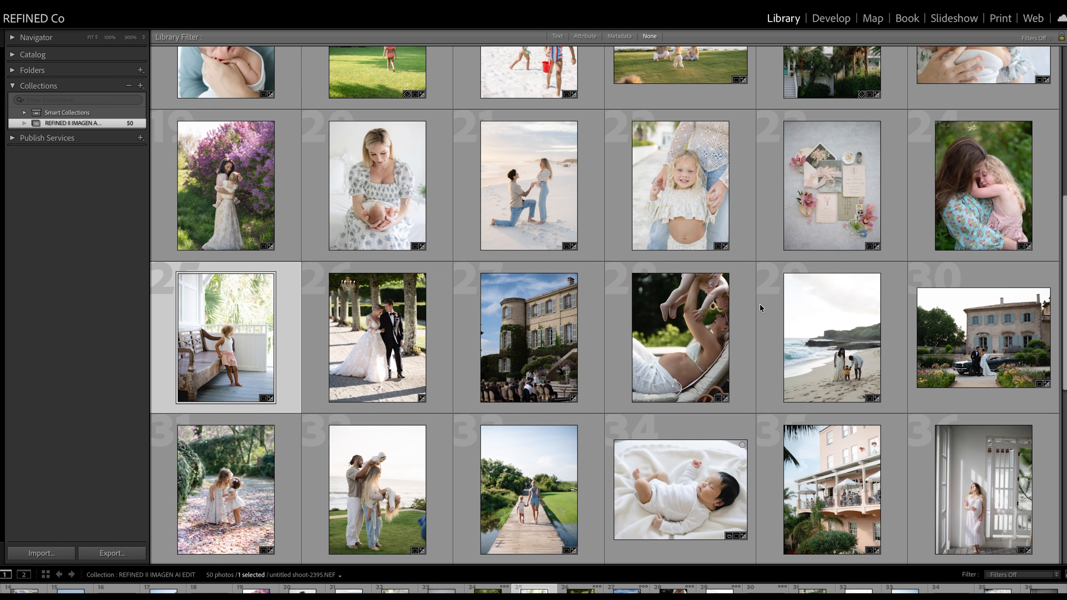
scroll(759, 305, down, 2)
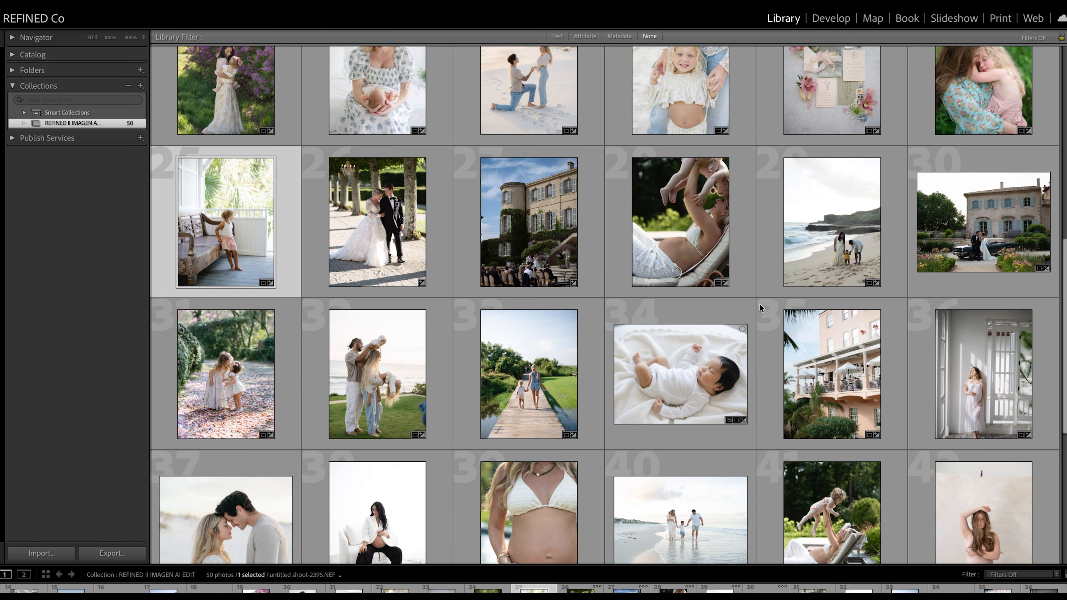
scroll(759, 308, down, 2)
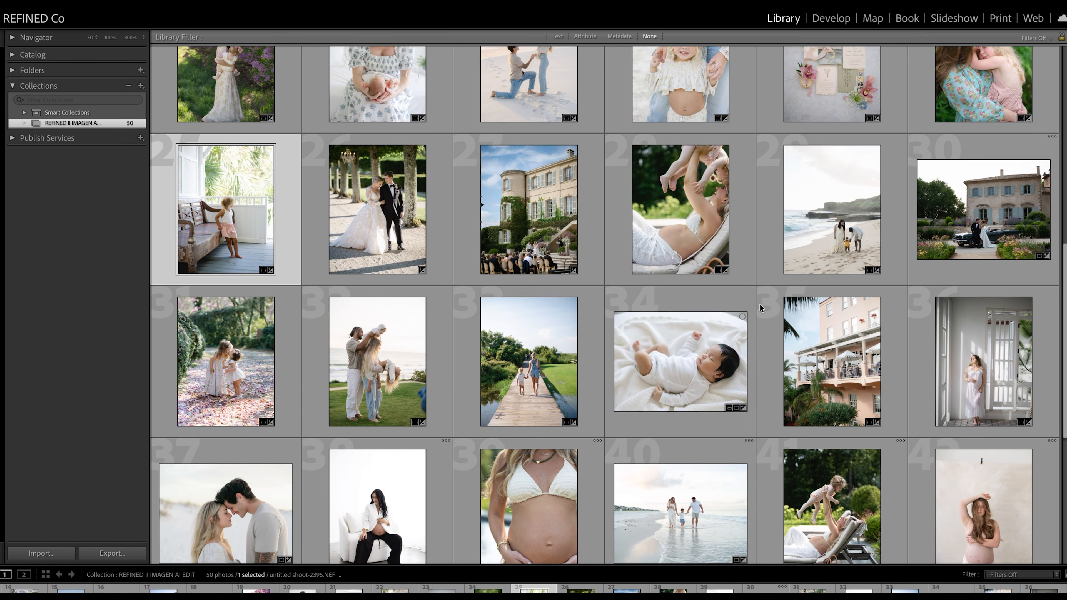
scroll(759, 303, down, 4)
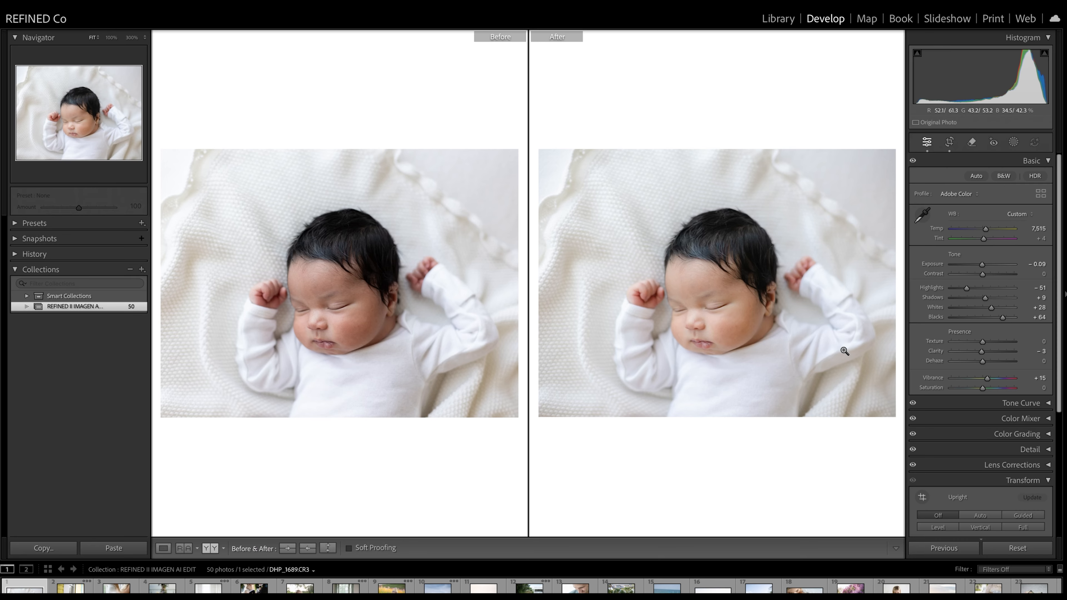
Step: Adjust the crop position on the photo of the girl with the pink bicycle and return to the before/after comparison
key(Right)
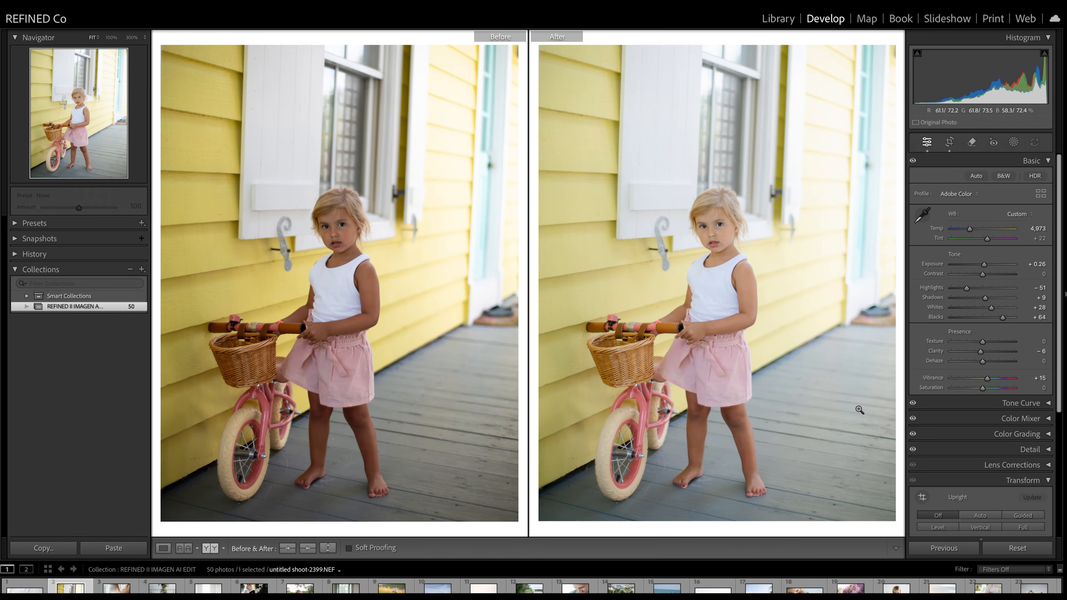
click(950, 141)
drag(871, 197, 871, 190)
double_click(589, 229)
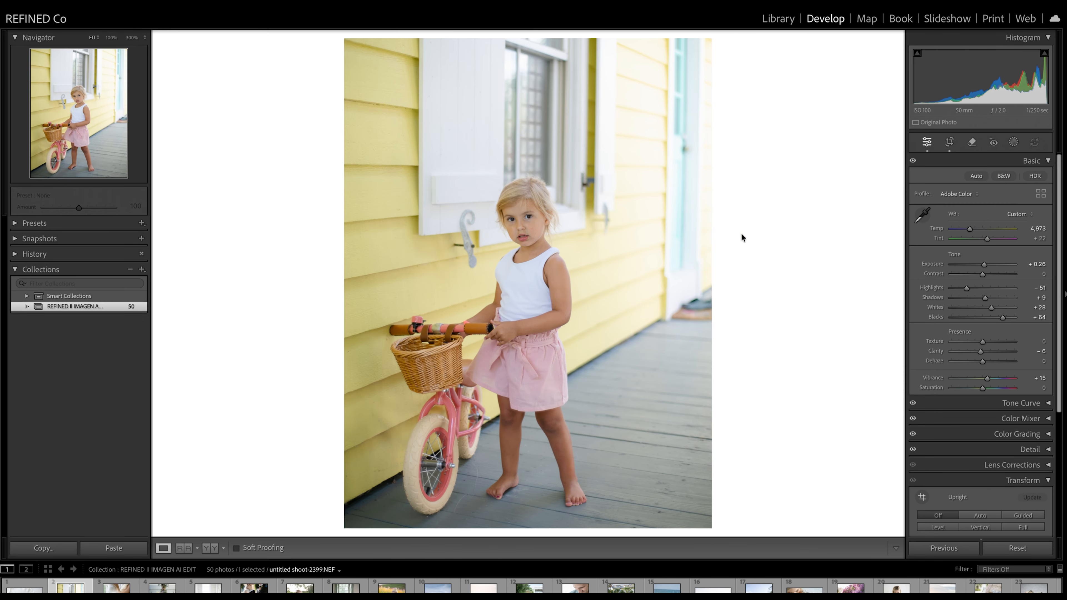
click(209, 551)
Step: Shift the crop lower on the floral table-setting photo and return to the before/after comparison
key(Right)
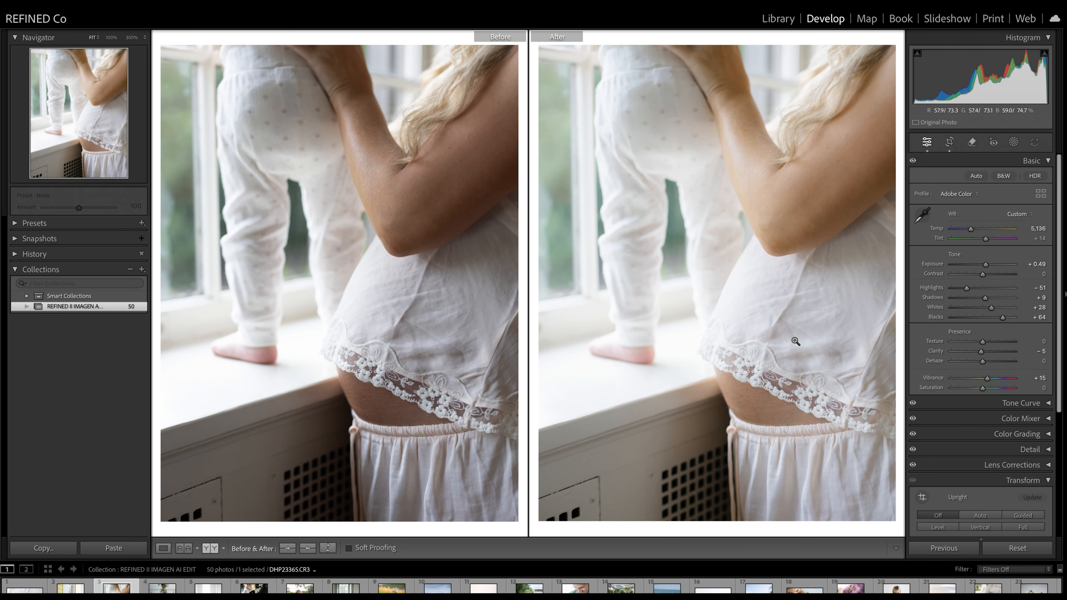
key(Right)
click(950, 142)
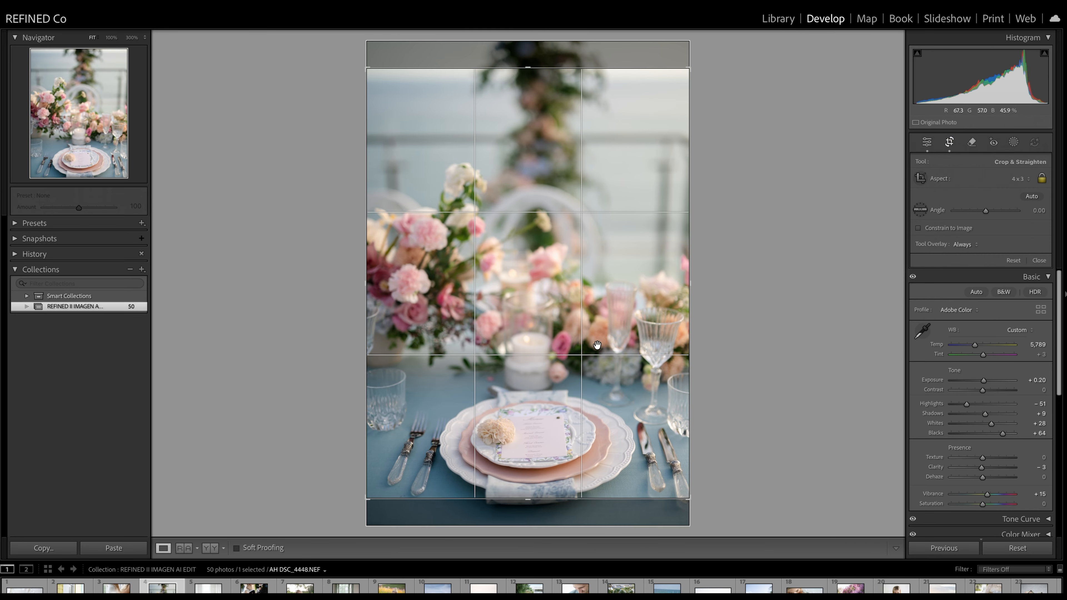
drag(592, 321, 593, 296)
key(Return)
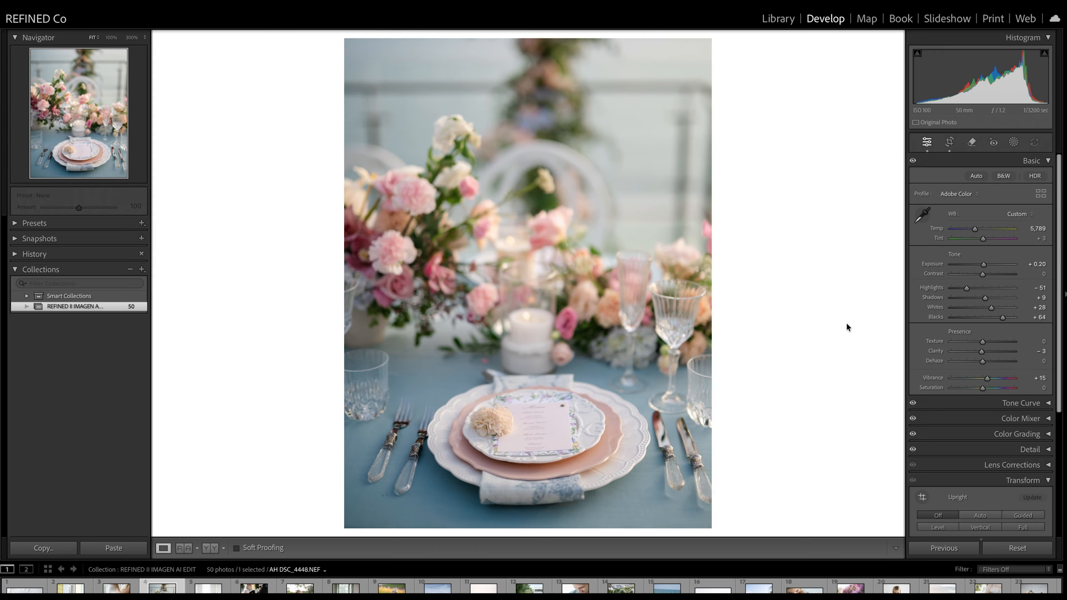
click(215, 549)
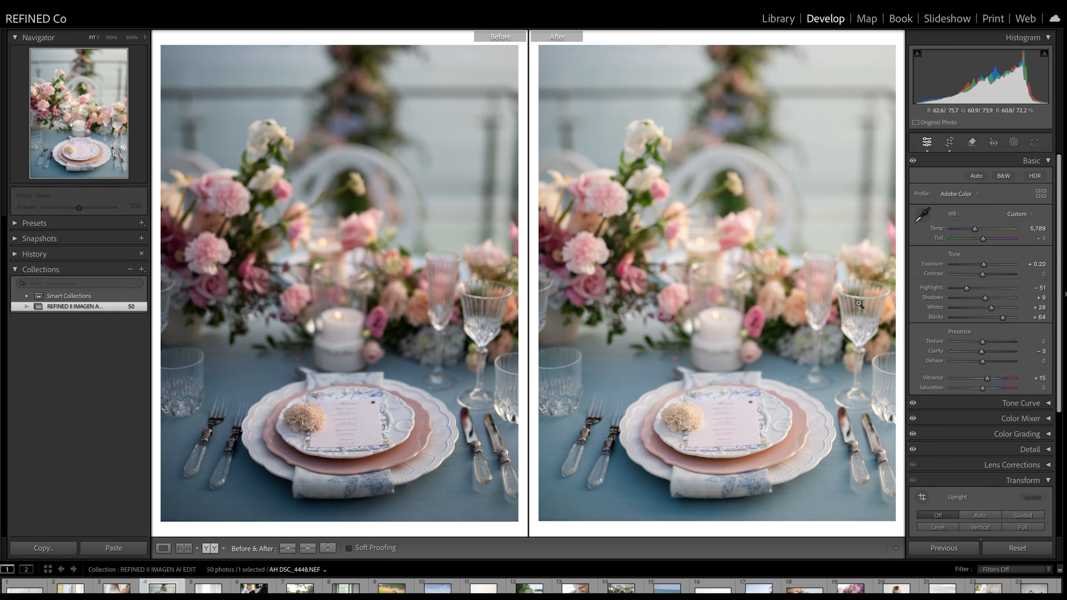
Step: Shift the crop lower on the photo of the woman holding a baby, apply Auto Upright and compare before and after
key(Right)
click(948, 141)
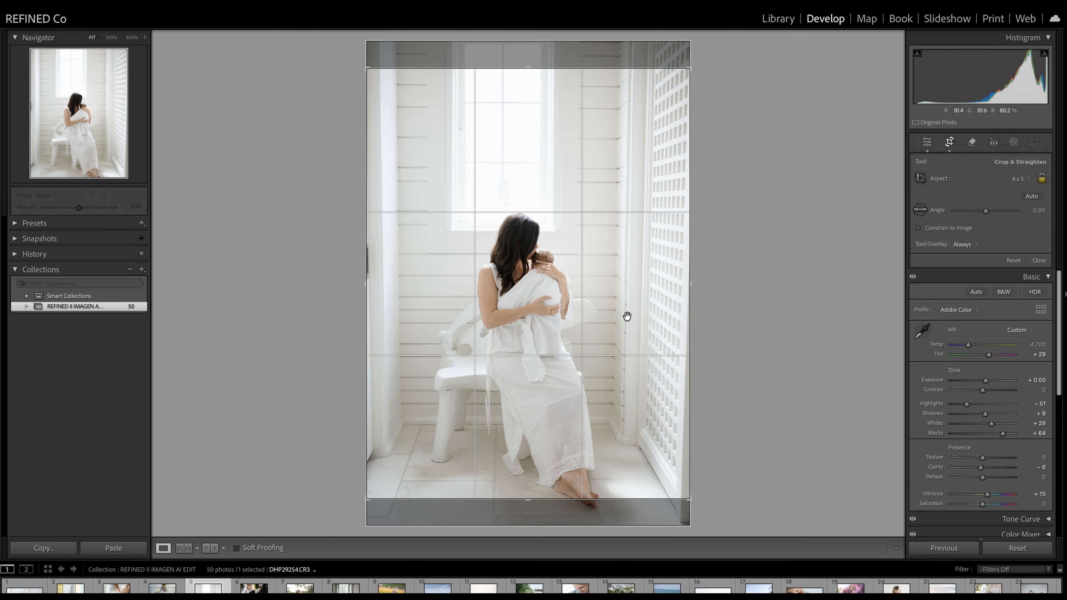
drag(624, 314, 619, 267)
key(Return)
click(980, 515)
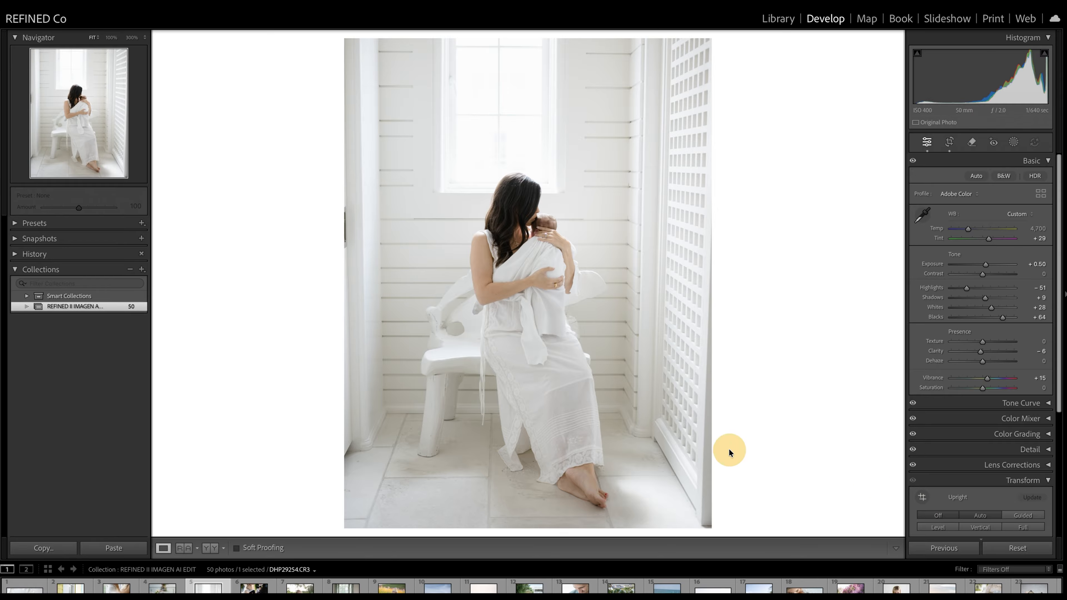
click(214, 548)
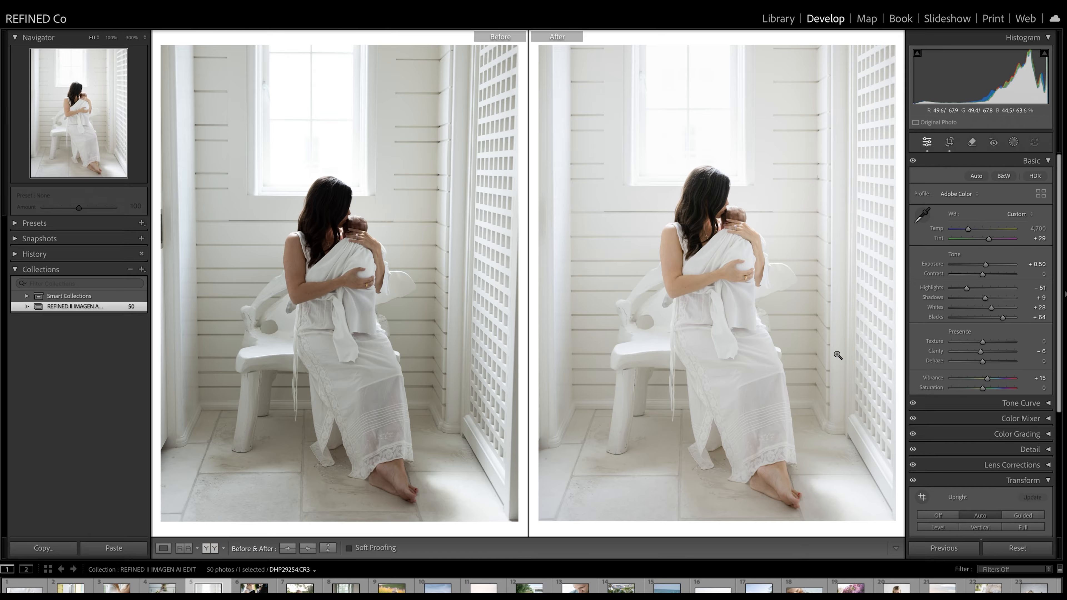
Step: Compare the before and after versions of the wedding couple close-up and the photo of the girl in the pink dress
key(Right)
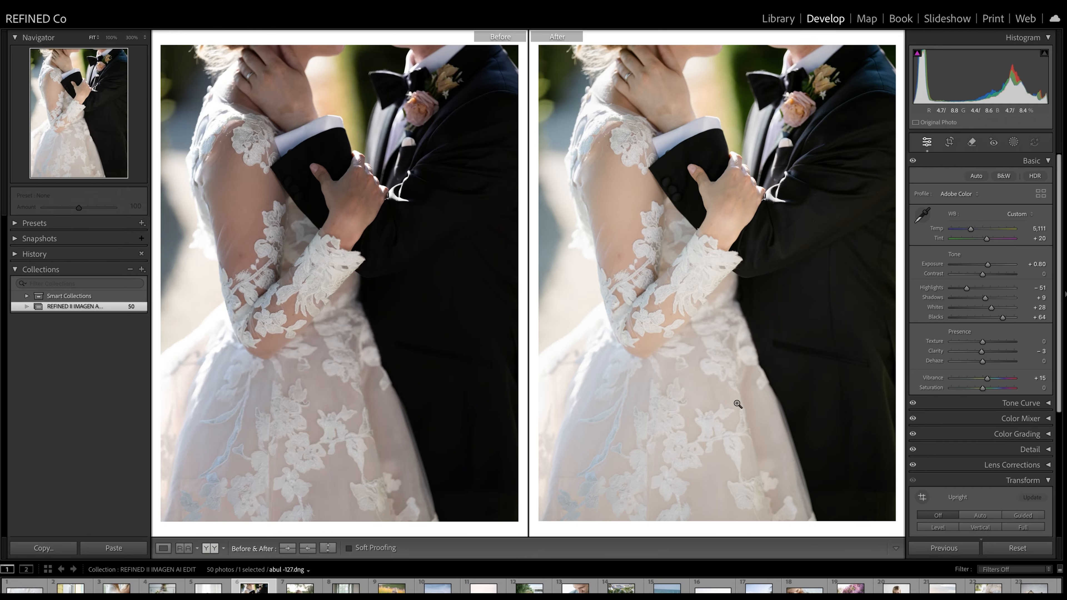
key(Right)
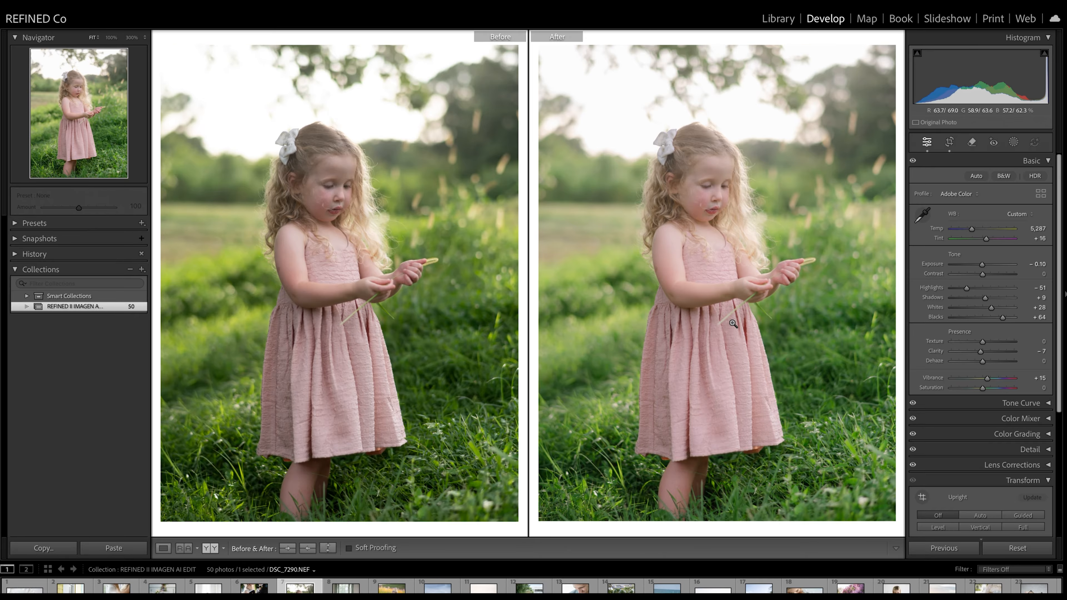
drag(975, 231, 980, 275)
Step: Apply Auto Upright to the photo of the mother and two girls by the window and shift its crop to the bottom edge
key(Right)
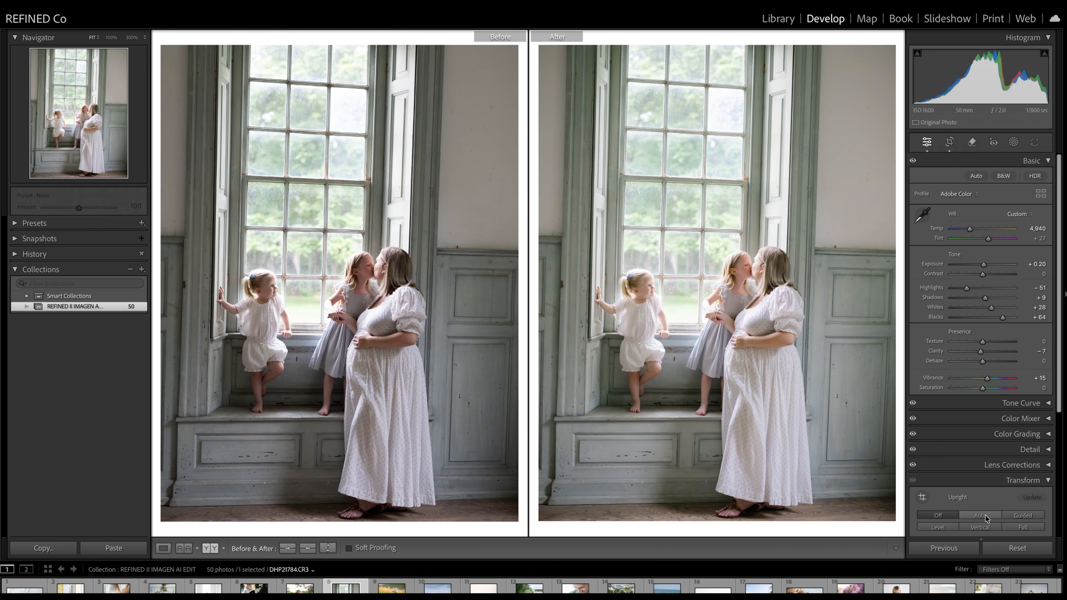
click(979, 516)
key(r)
drag(722, 250, 634, 304)
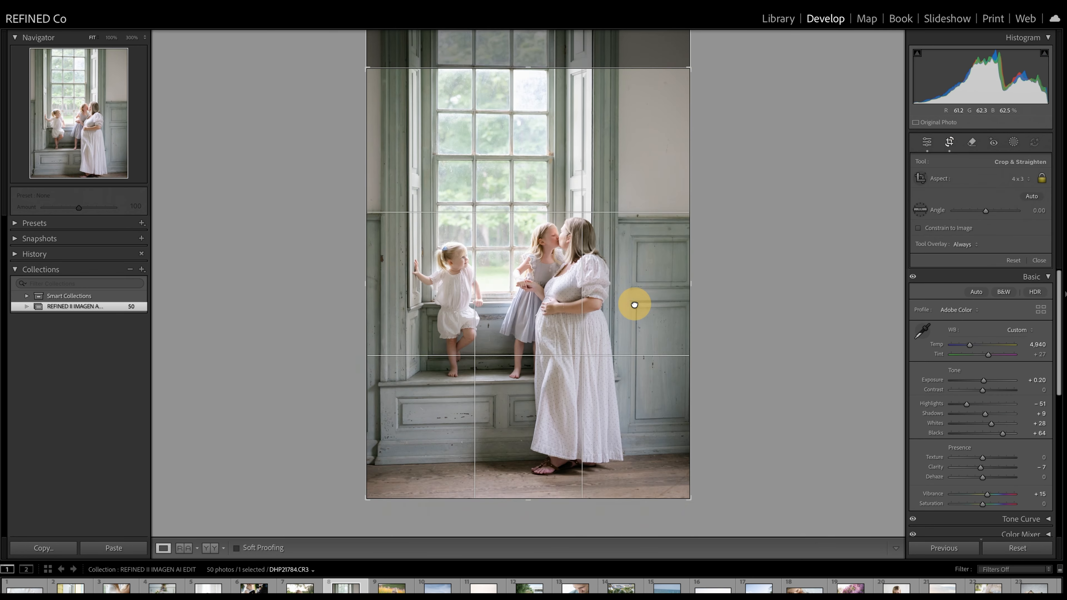
key(Return)
click(210, 548)
Step: Shift the crop to the bottom edge on the photo of the couple standing with the camel
key(Right)
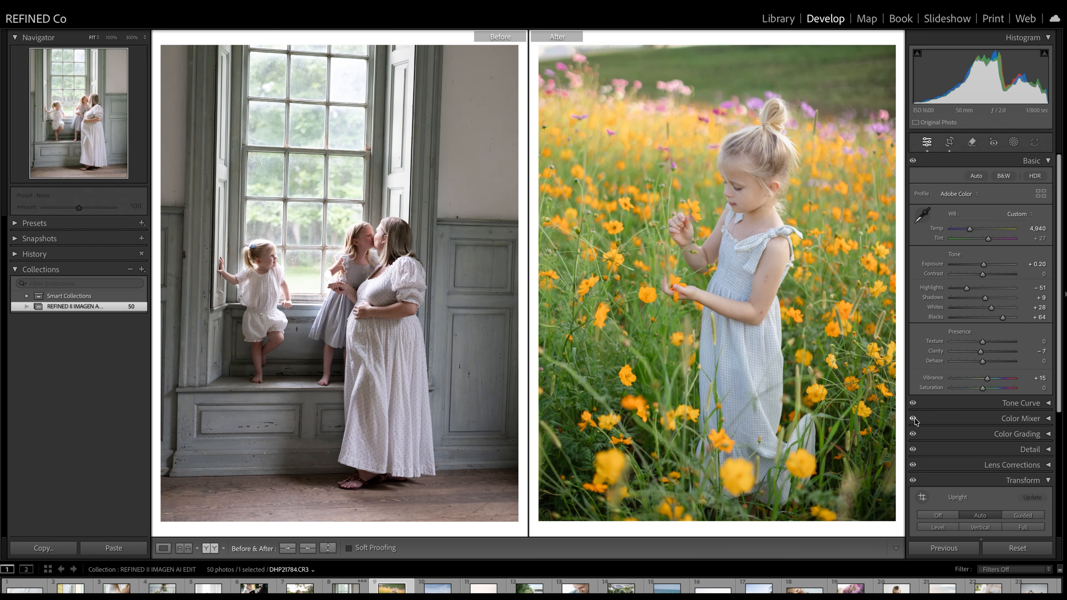
key(Right)
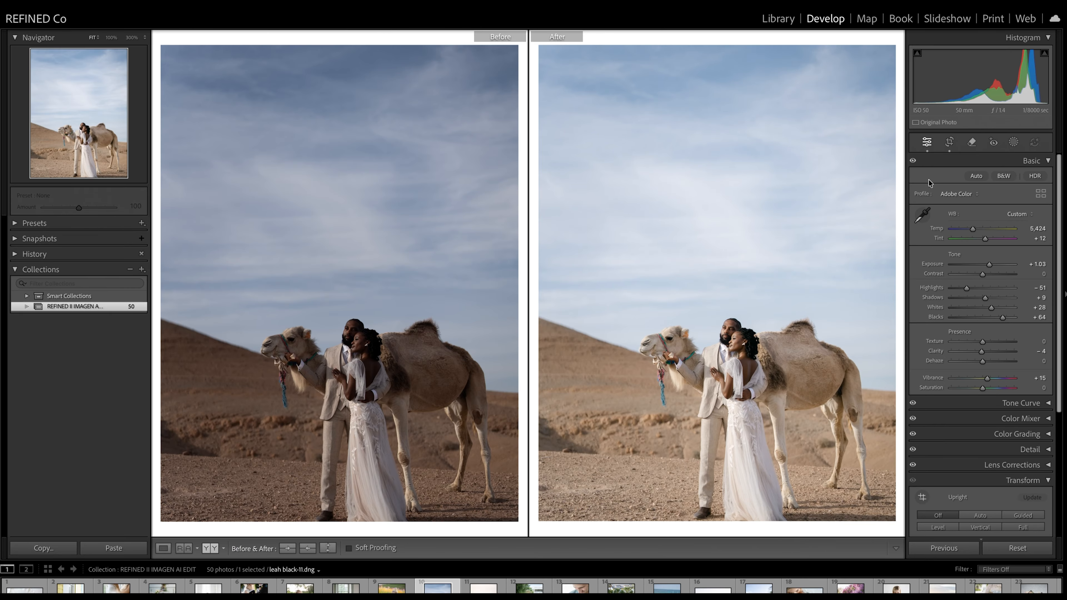
click(950, 141)
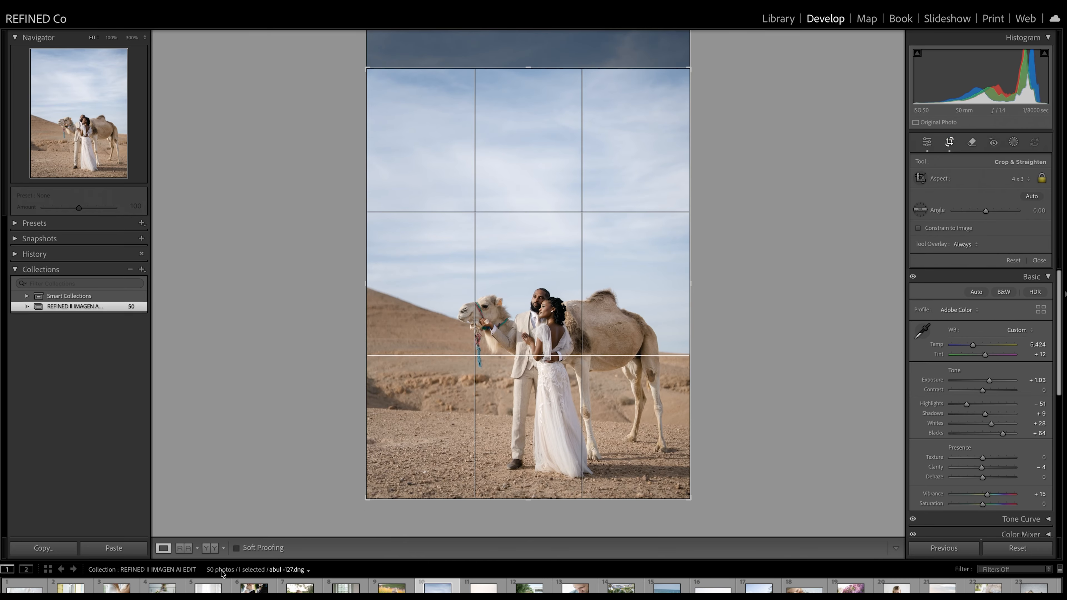
key(Return)
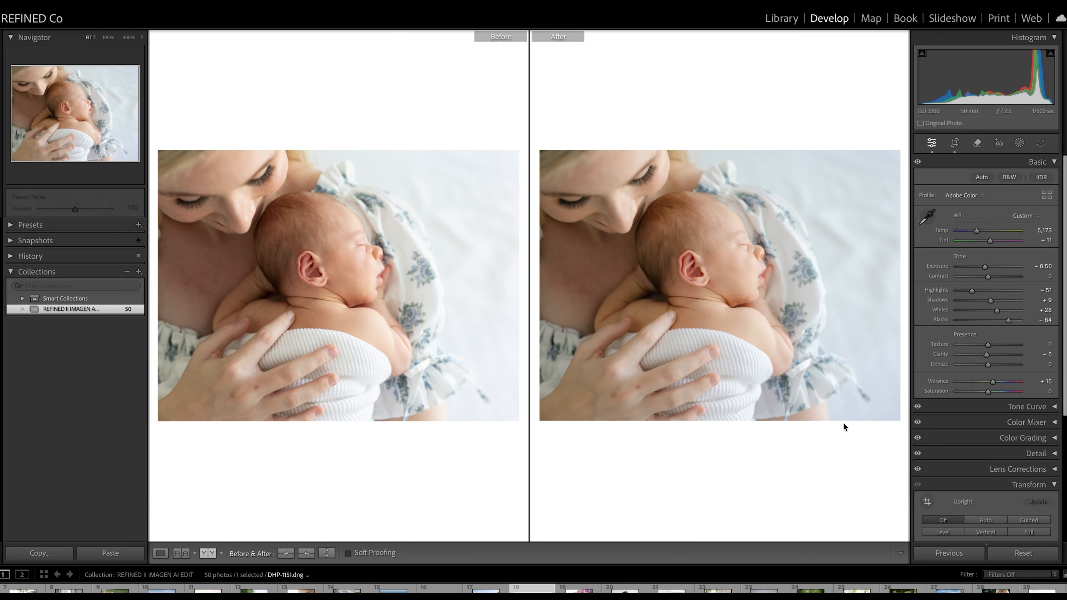
Step: Shift the crop lower on the photo of the mother and toddler by the lilac bush and return to the before/after comparison
key(Right)
click(954, 143)
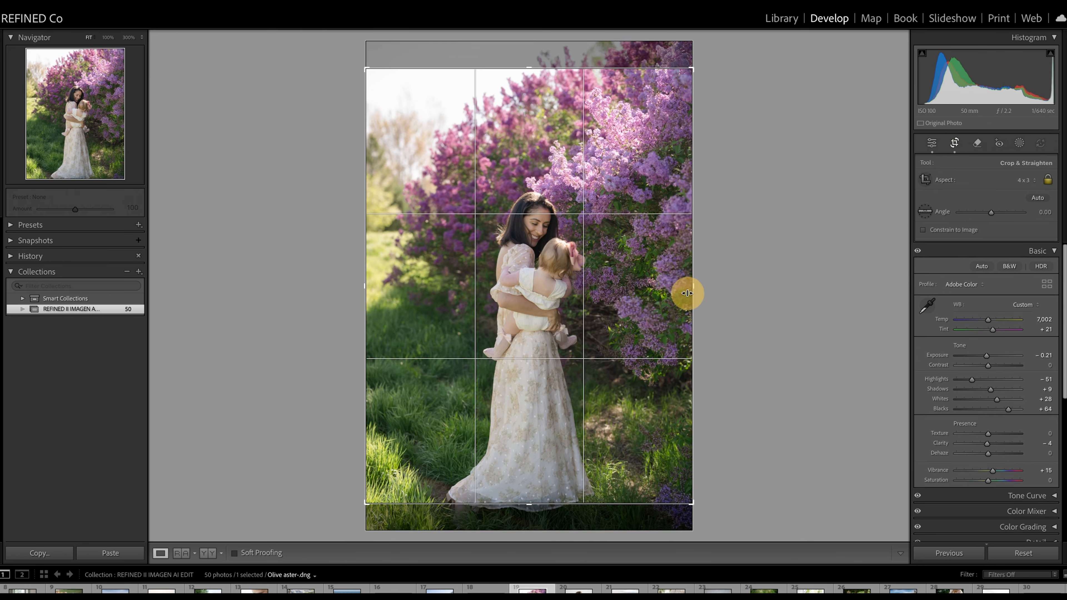
drag(686, 291, 617, 317)
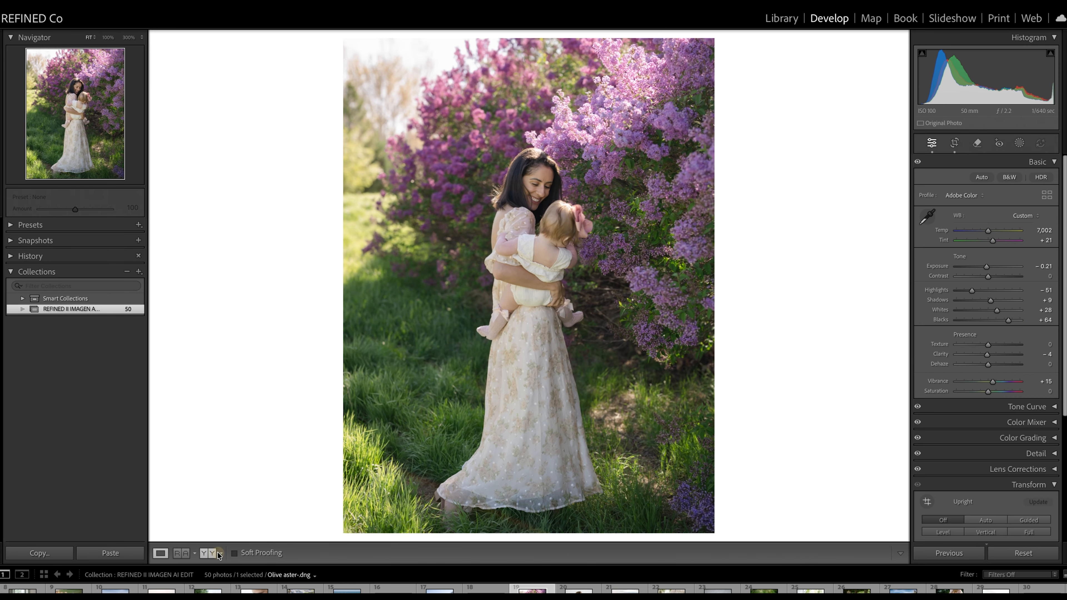
click(218, 555)
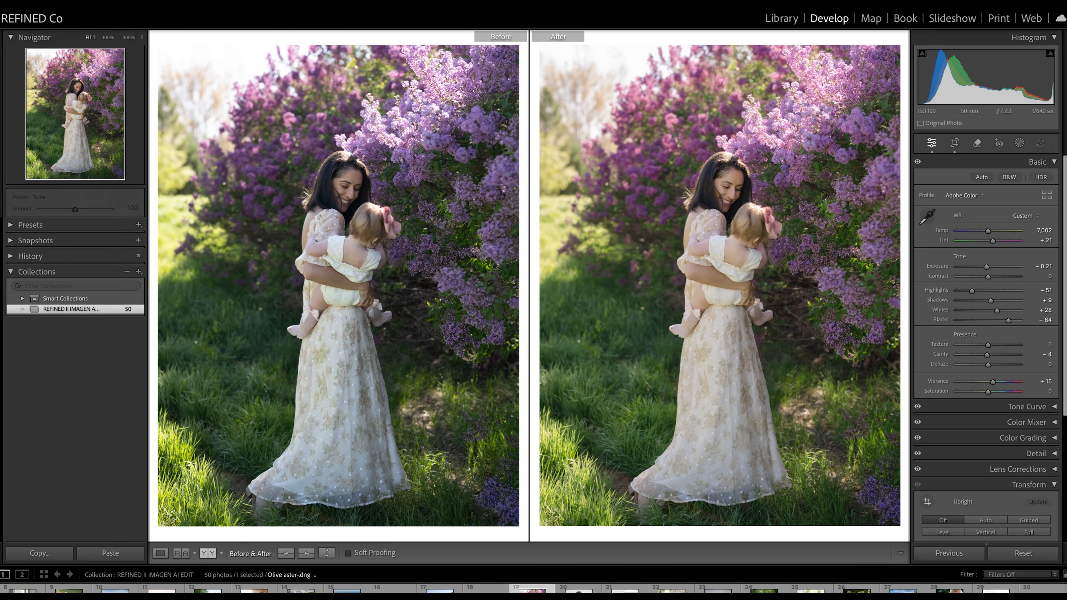
Step: Set Blacks to +46 on the lilac bush photo and fine-tune its Exposure
drag(1007, 320, 1005, 328)
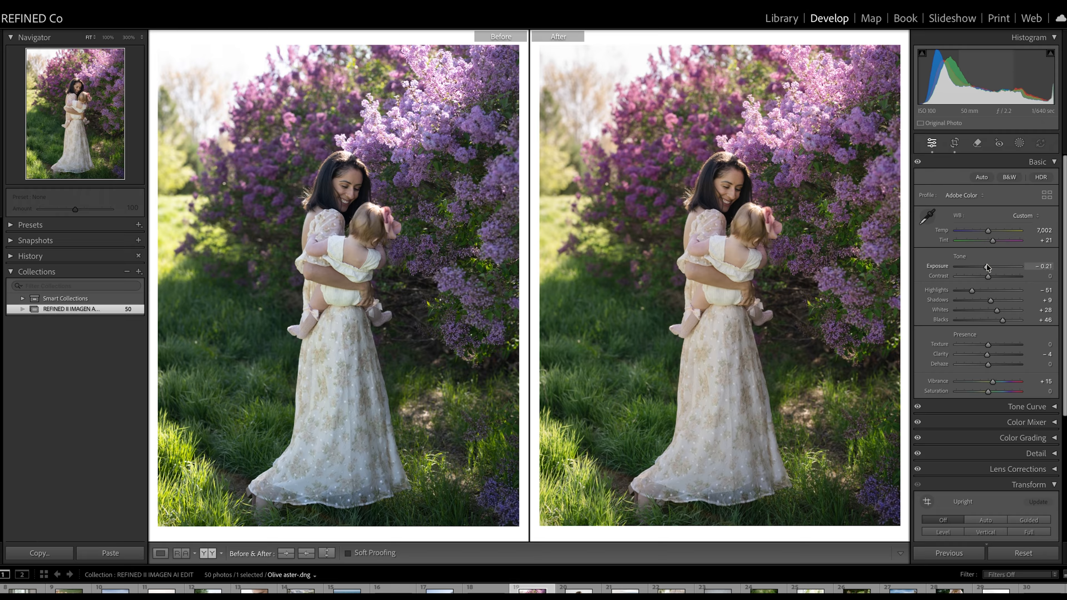
drag(987, 266, 986, 273)
click(987, 274)
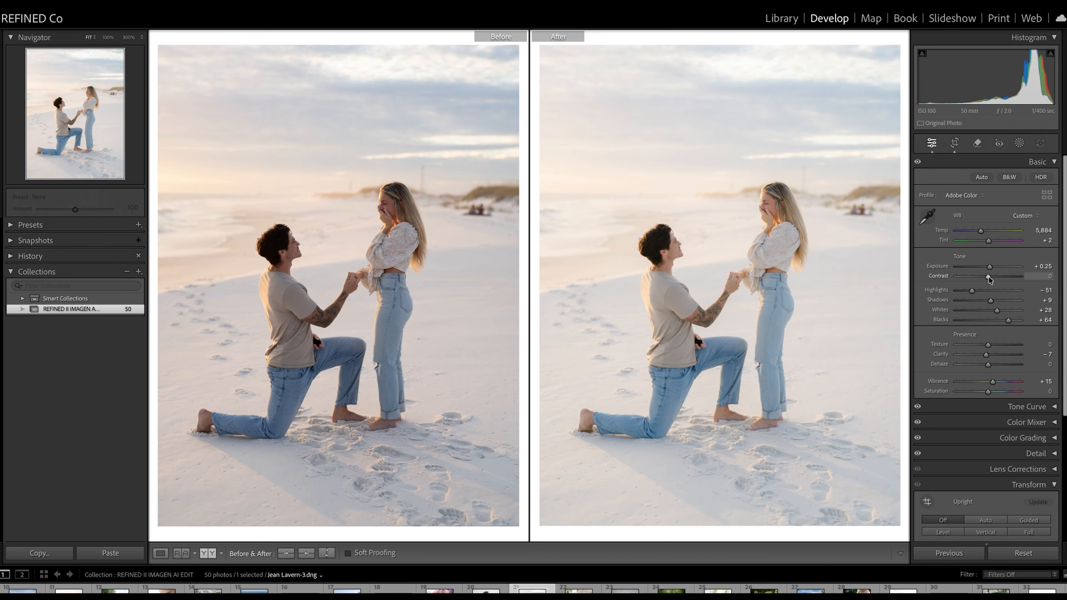
Step: Fine-tune the Temp and Exposure on the photo of the smiling blonde girl in the ruffled top
key(Right)
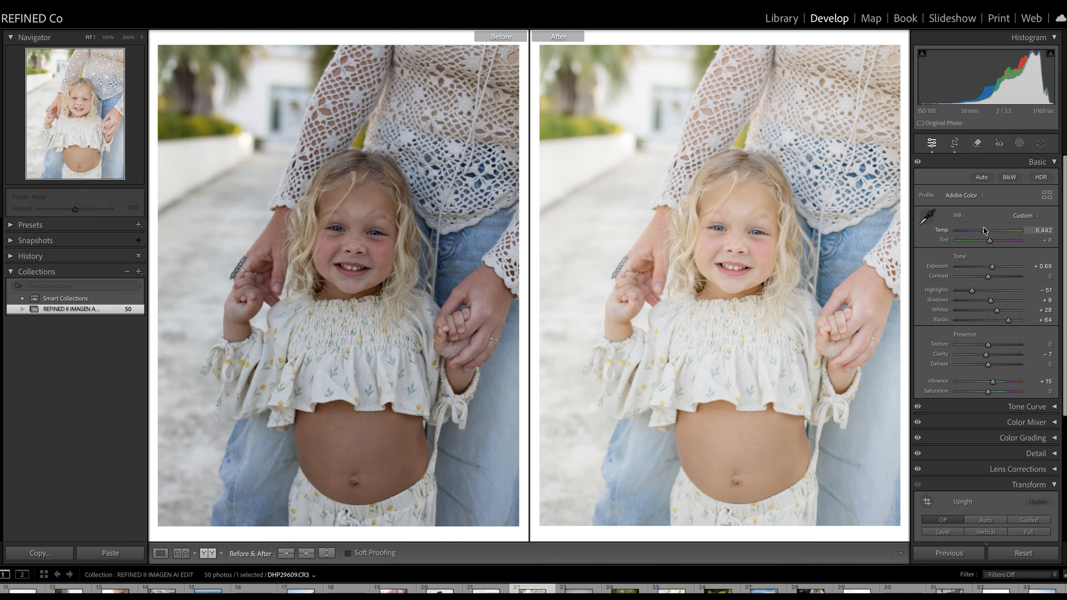
drag(984, 230, 985, 230)
drag(987, 276, 987, 267)
Step: Set Tint to +1 and Exposure to +0.20 on the photo of the long-haired woman hugging the curly-haired girl
key(Right)
key(Right)
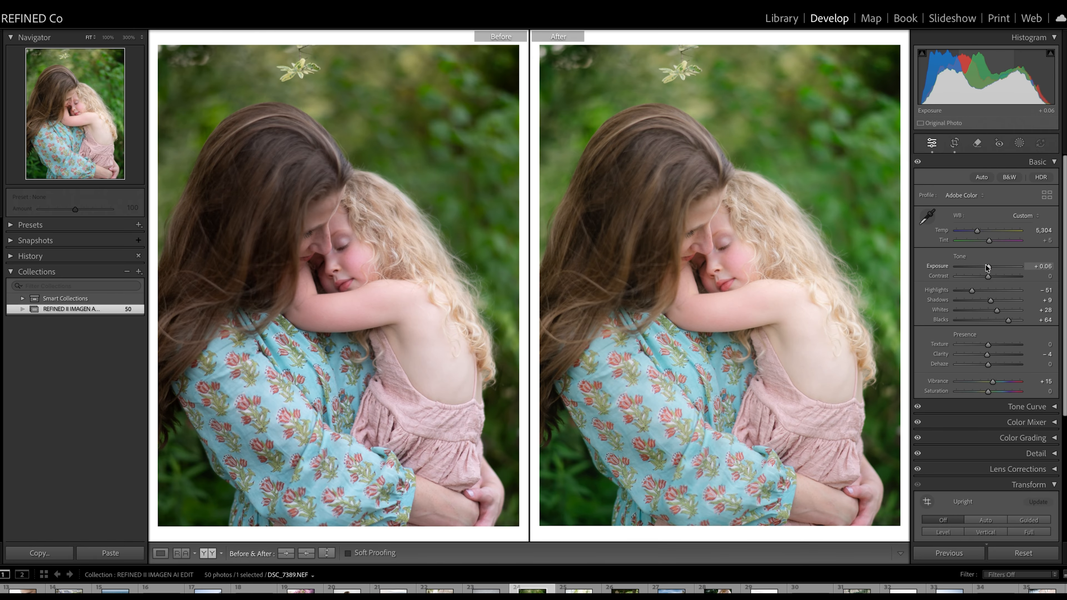
click(988, 272)
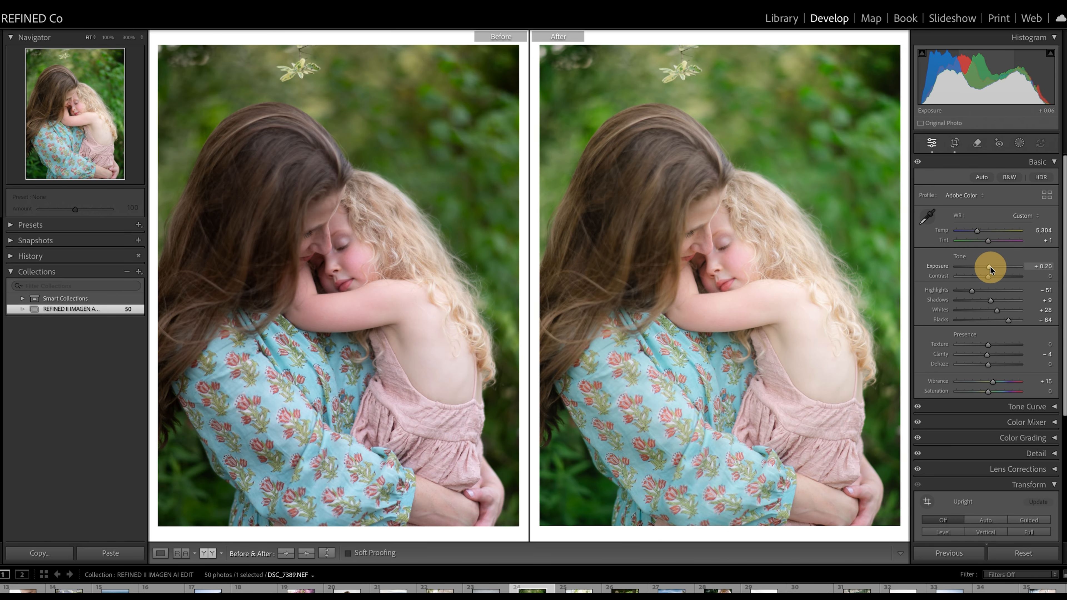
Step: Fine-tune the Exposure on the photo of the wedding couple standing among the trees
key(Right)
Step: Compare the following photos before and after, and fine-tune Temp and Exposure on the one three past the wedding couple
key(Right)
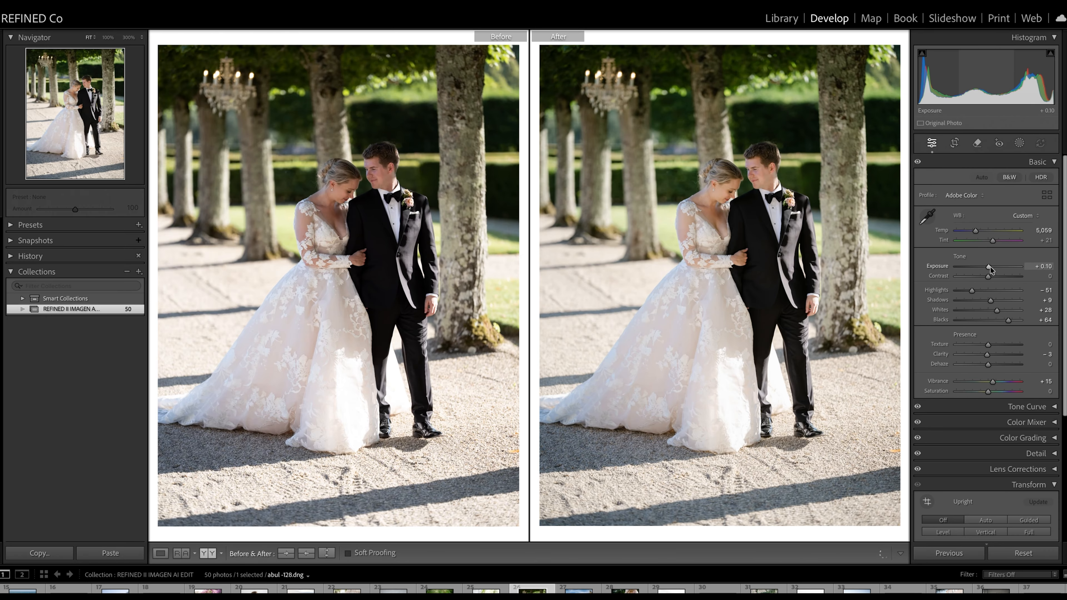
click(989, 266)
mouse_move(988, 267)
mouse_down()
mouse_move(995, 300)
mouse_move(993, 265)
mouse_move(991, 278)
mouse_up()
key(Right)
key(Right)
key(Right)
drag(983, 231, 992, 267)
key(Right)
key(Right)
key(Right)
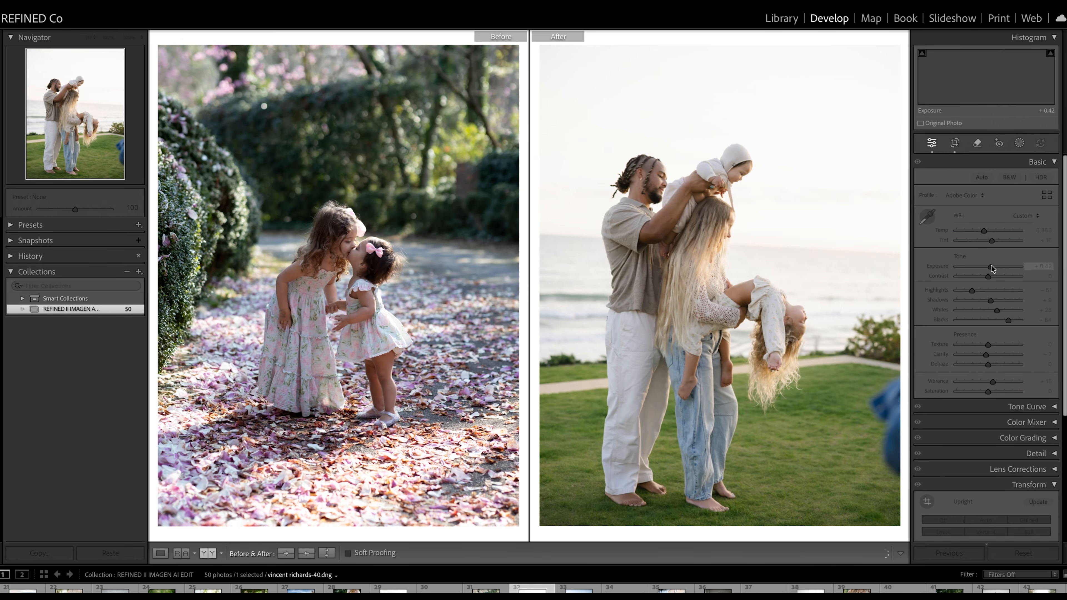
Step: Straighten the family-on-the-lawn photo to about -1.76 and tighten its crop to exclude the blue object at the edge
click(954, 142)
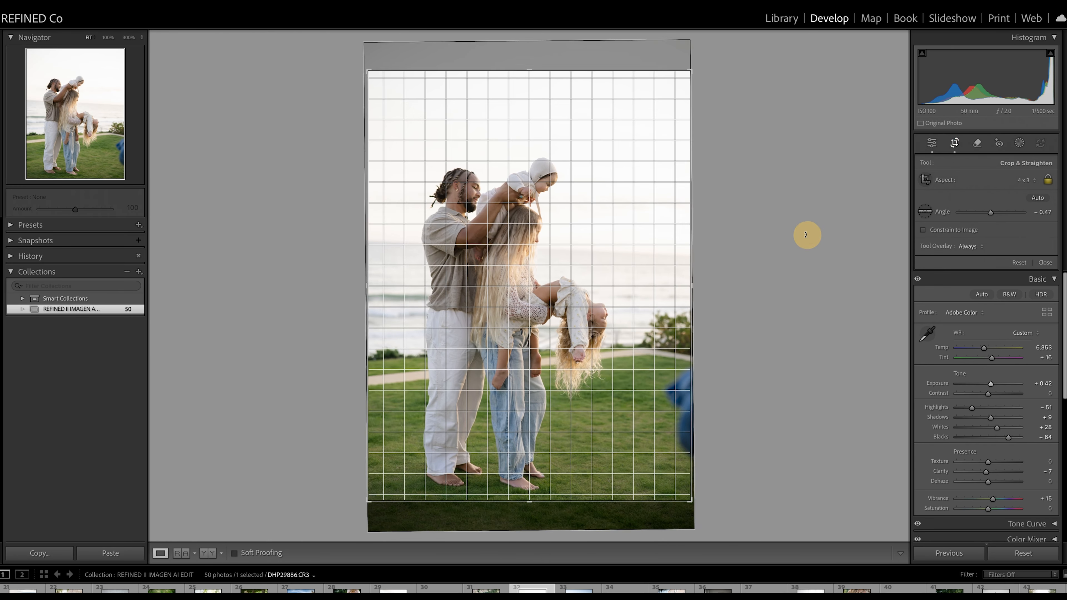
drag(805, 234, 804, 221)
drag(687, 76, 674, 92)
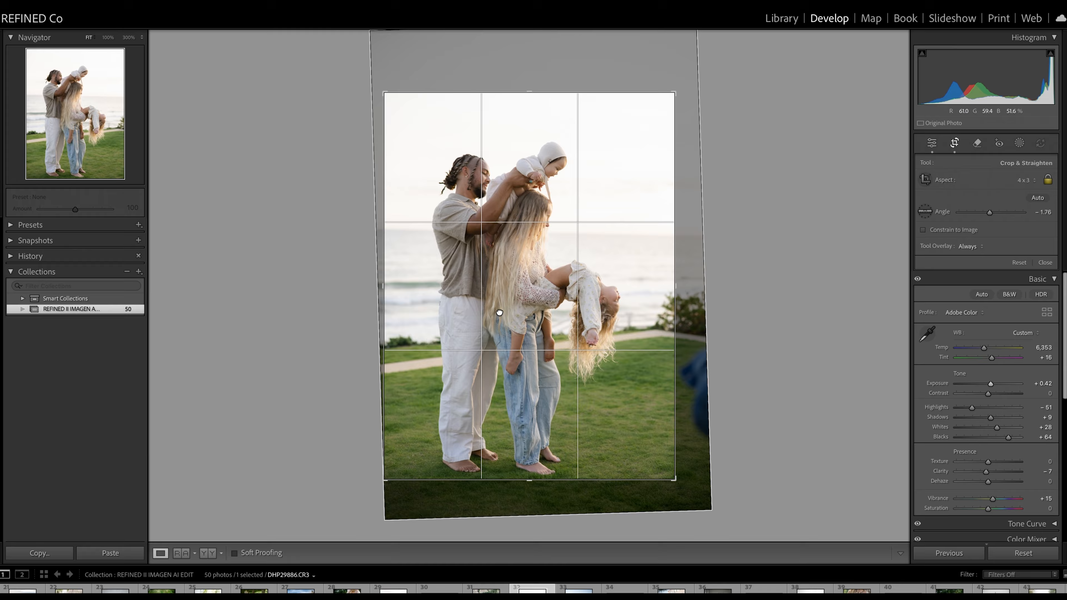
drag(500, 313, 502, 300)
key(Return)
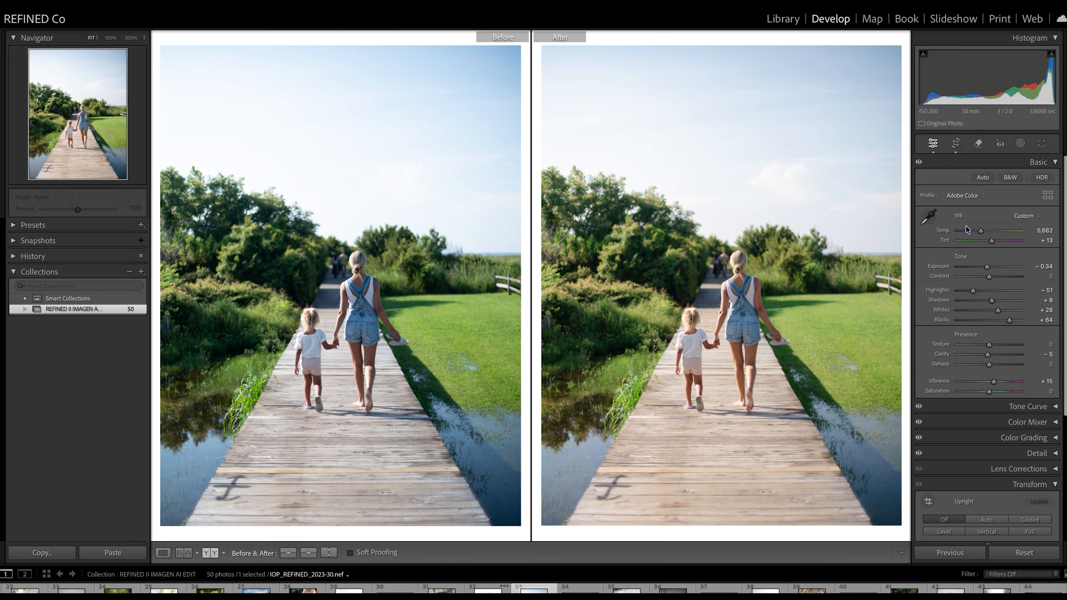
Step: Apply Auto Upright to the photo of the woman in the white dress by the gate and set its Exposure to -0.20
click(988, 267)
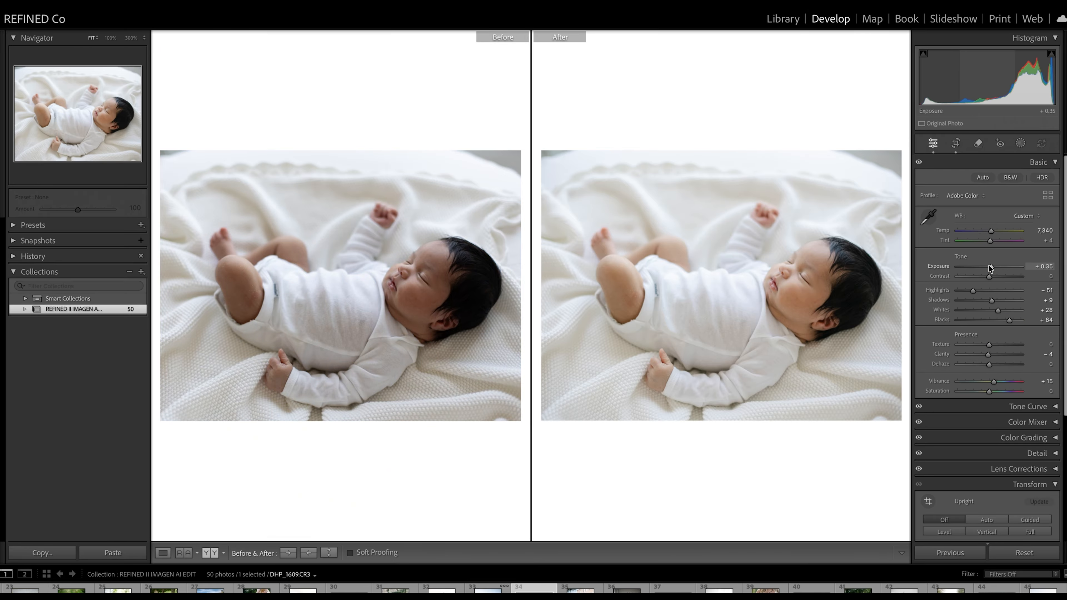
key(Right)
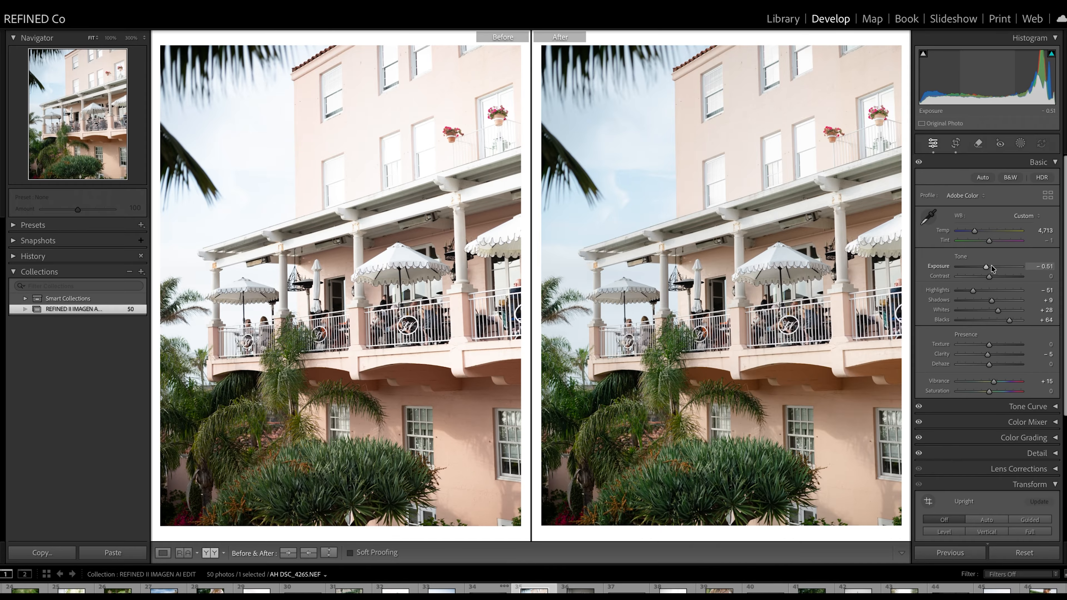
key(Right)
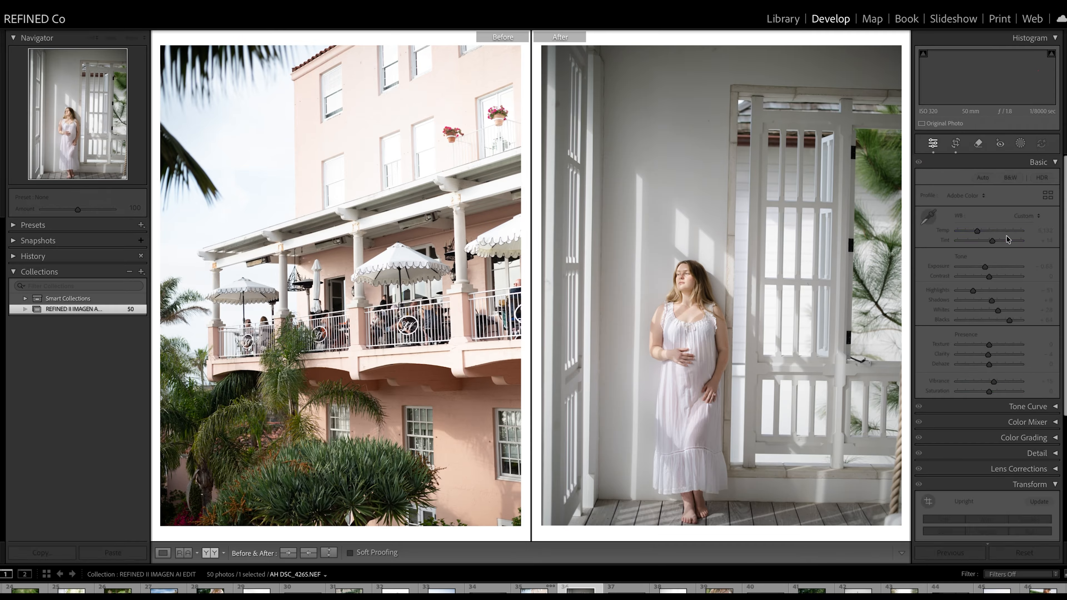
click(986, 519)
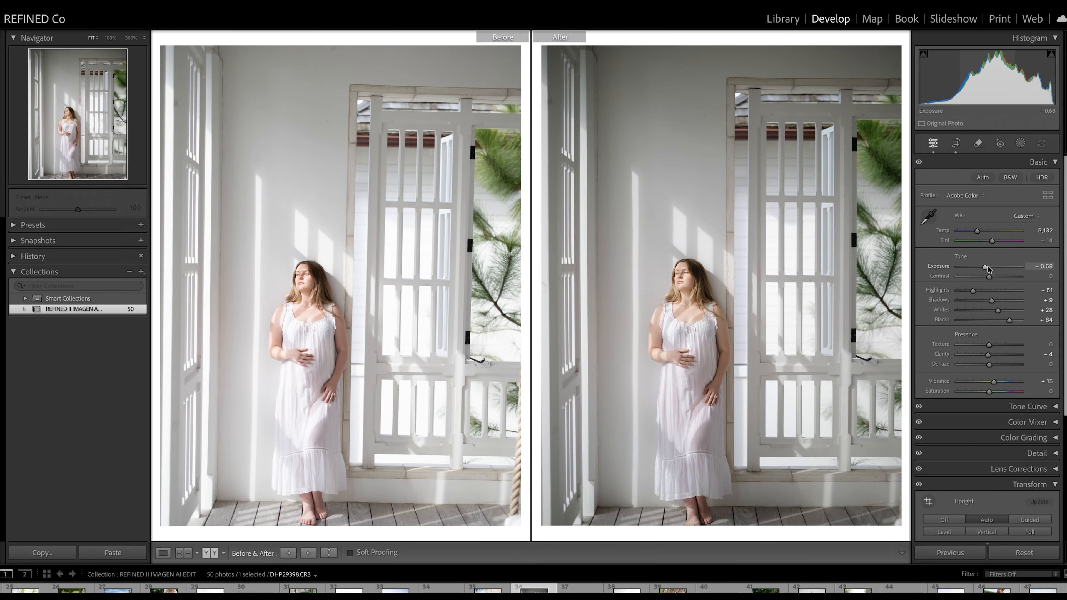
drag(984, 266, 988, 259)
Step: Shift the crop lower on the photo of the woman in the white dress and return to the before/after comparison
click(955, 143)
drag(766, 189, 730, 174)
key(super+z)
double_click(591, 153)
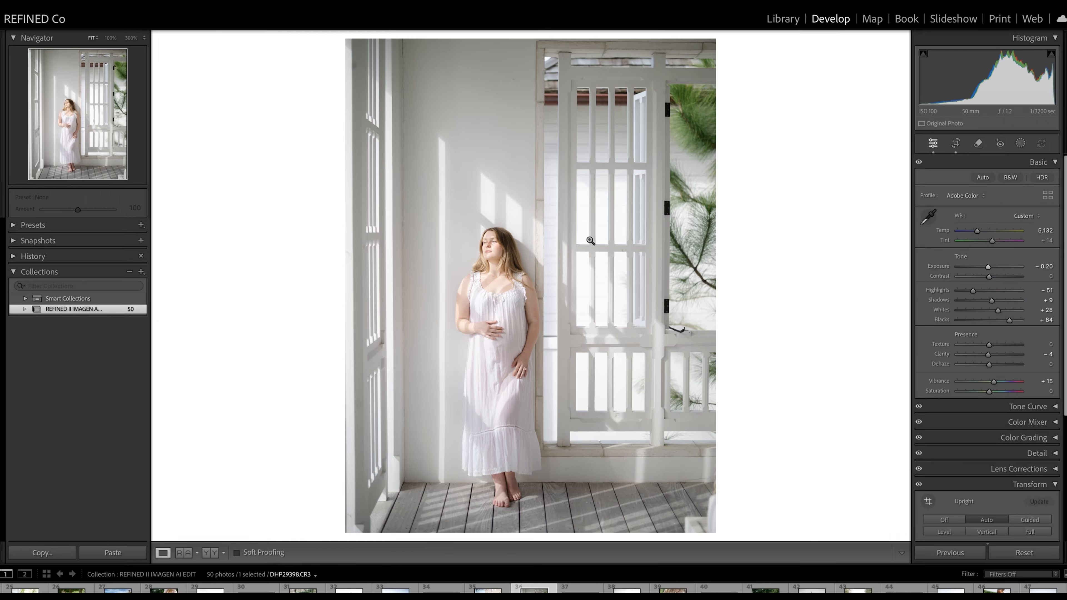
click(210, 552)
Step: Compare the beach couple, baby bump and lounge chair photos before and after, and fine-tune the Exposure of the studio maternity portrait
key(Right)
key(Right)
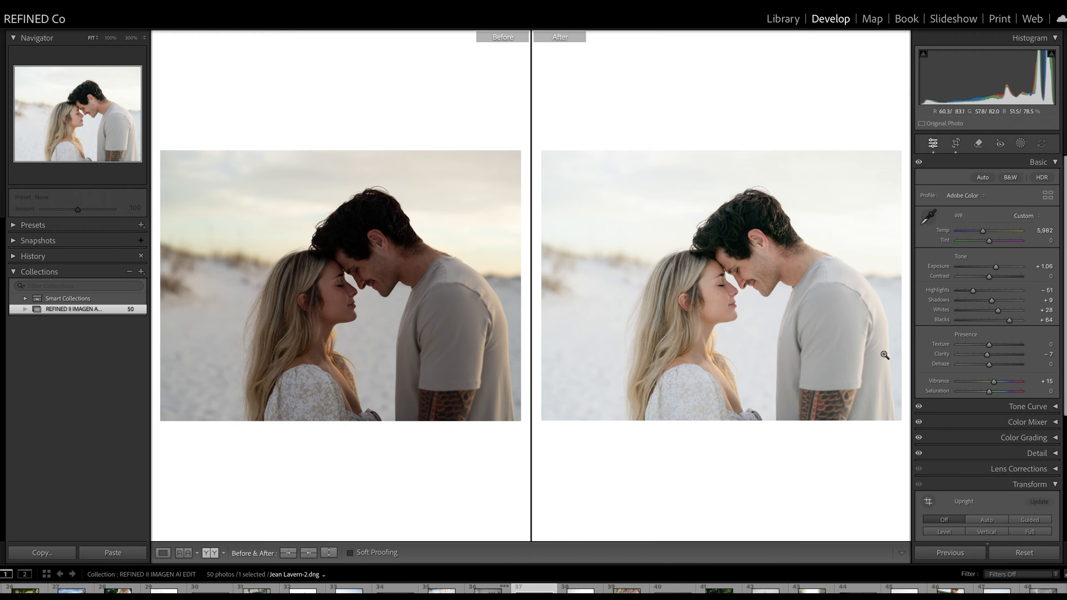
key(Right)
key(Right)
key(Right)
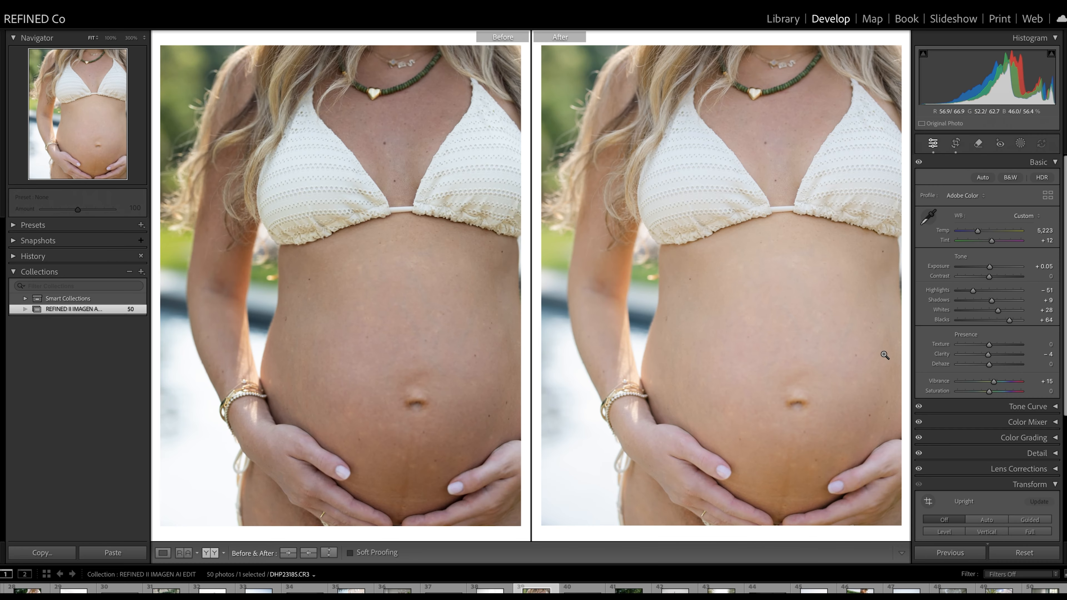
key(Right)
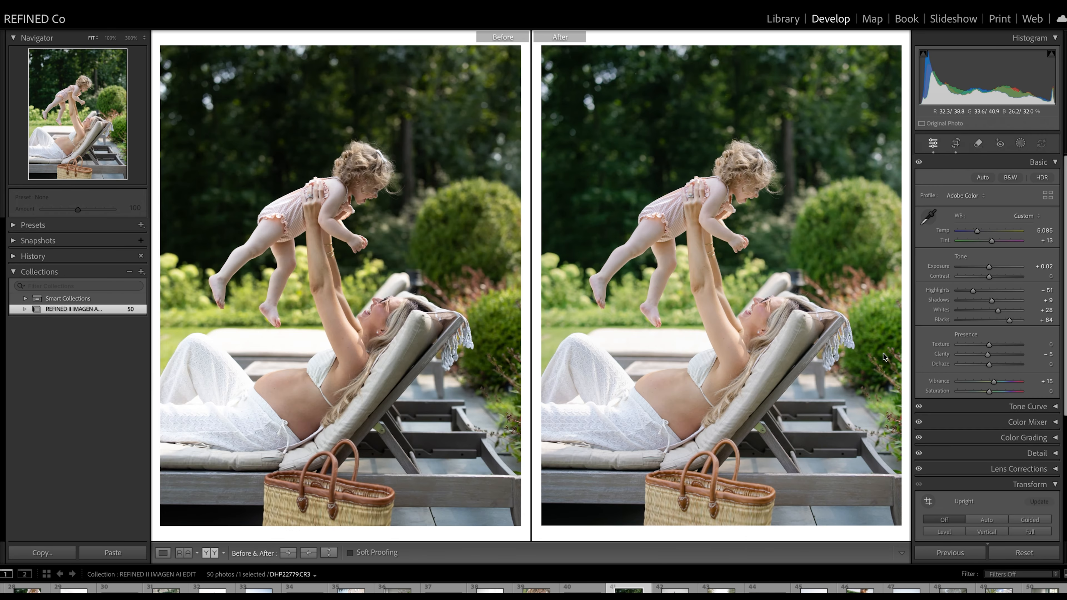
key(Right)
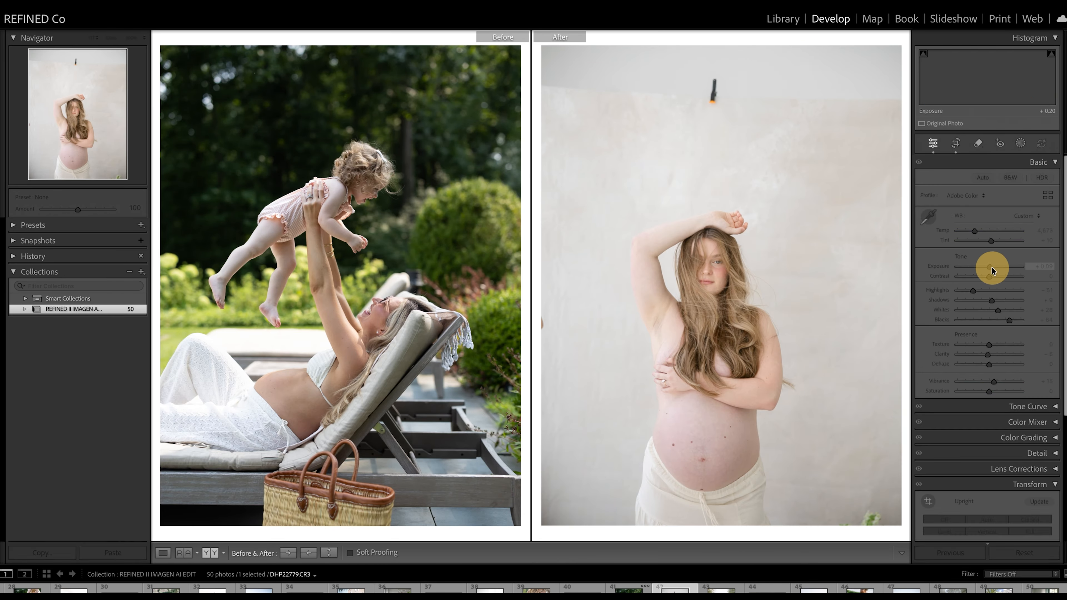
click(991, 268)
Step: Set Blacks to +34 and fine-tune the Temp on the photo of the family between the palm trees
key(Right)
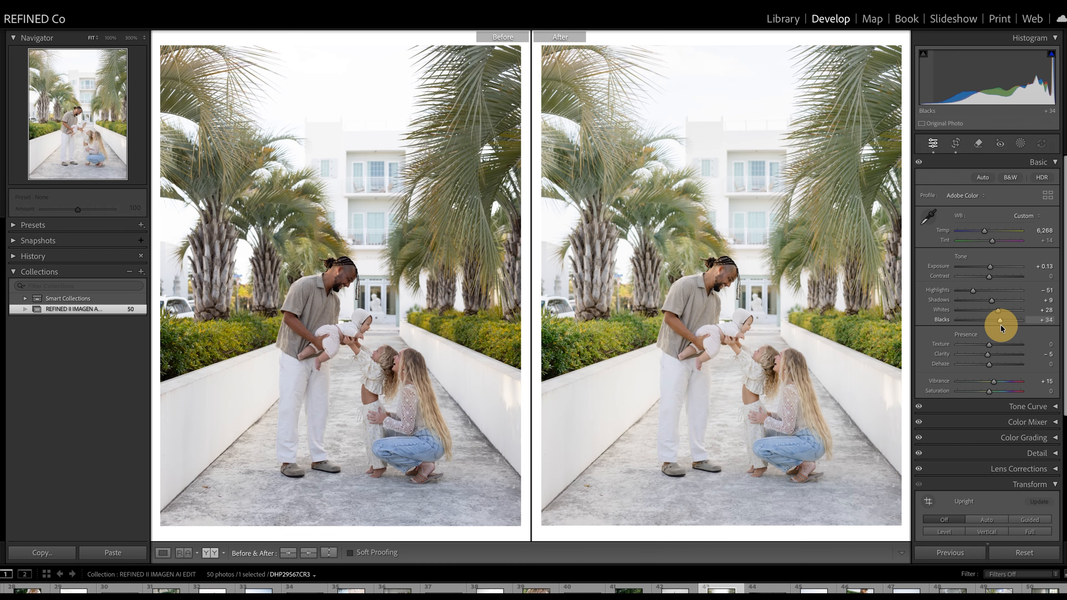
drag(1001, 325, 1001, 325)
drag(984, 231, 983, 231)
Step: Straighten the horizon and shift the crop lower on the photo of the man holding a baby by the sea, and inspect the comparison
key(Right)
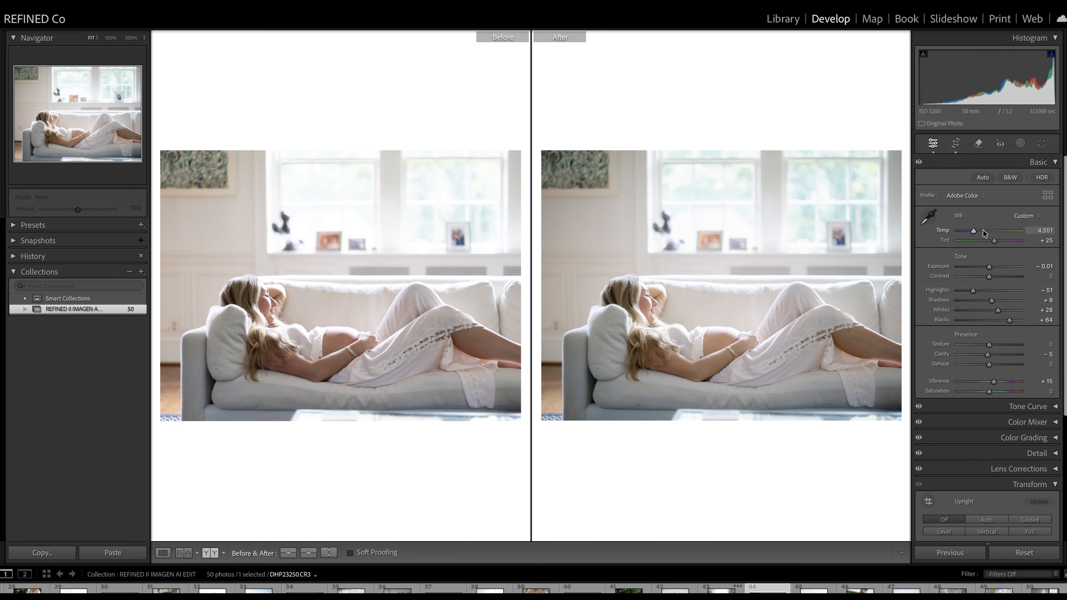
key(Right)
click(956, 144)
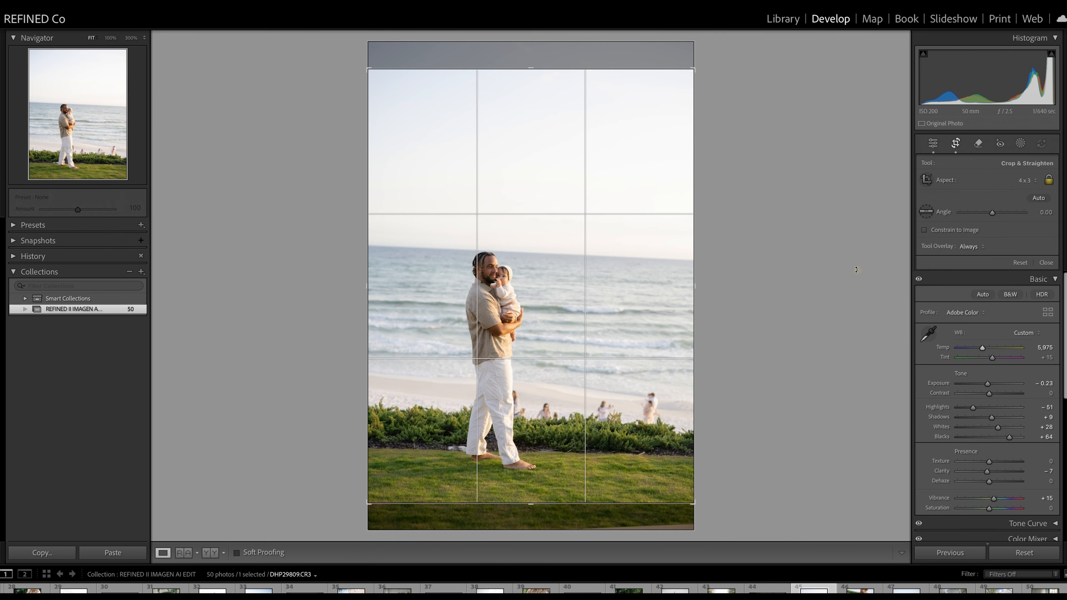
drag(859, 267, 858, 252)
click(540, 282)
key(Return)
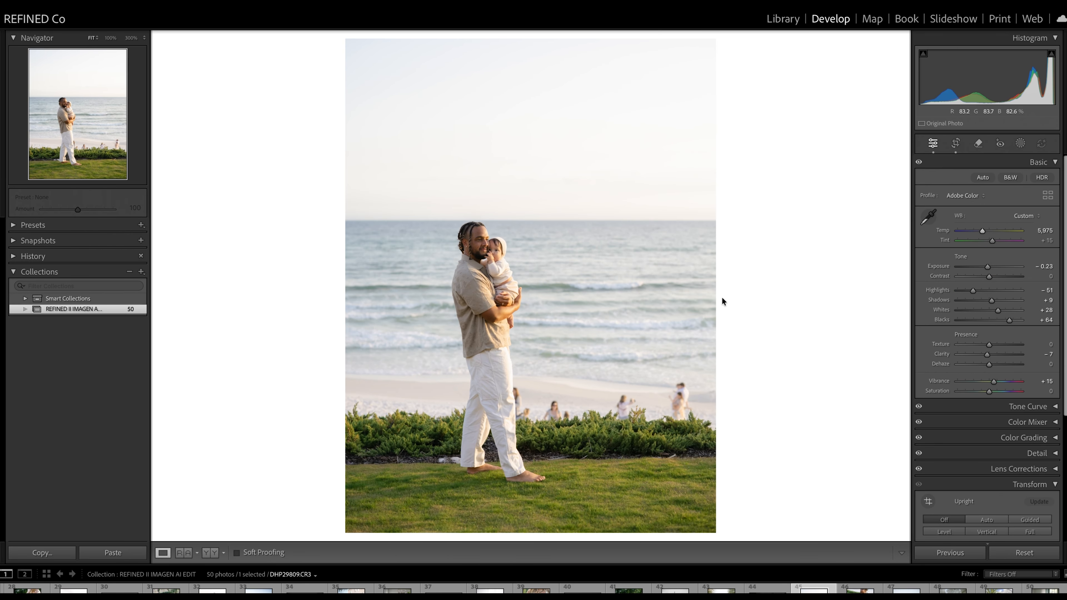
click(217, 546)
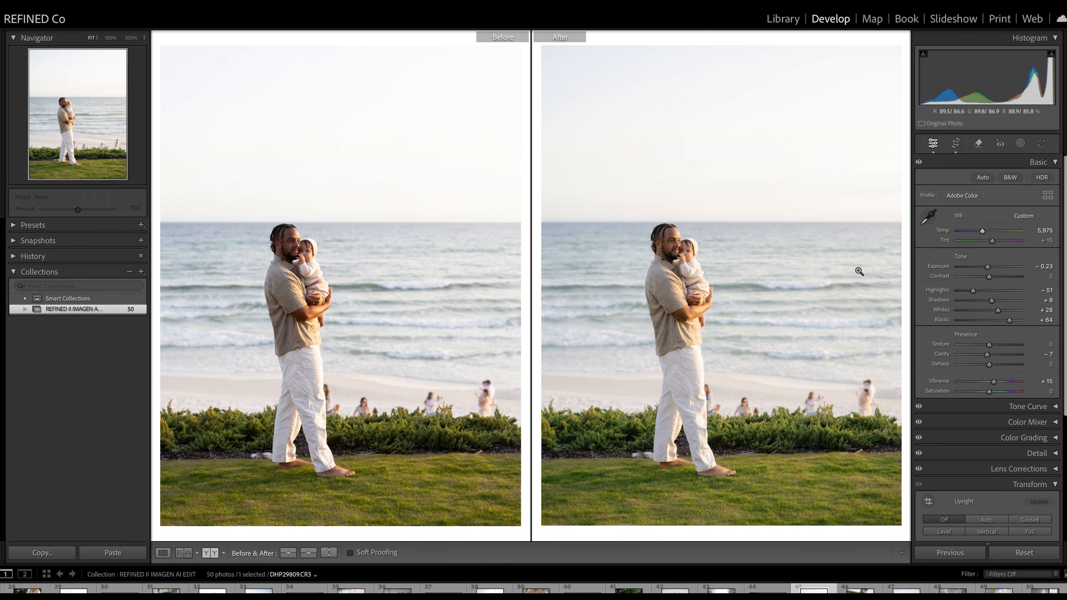
click(703, 270)
drag(710, 240, 737, 368)
Step: Fine-tune the Temp on the photo of the man holding the laughing girl upside down on the grass
key(Right)
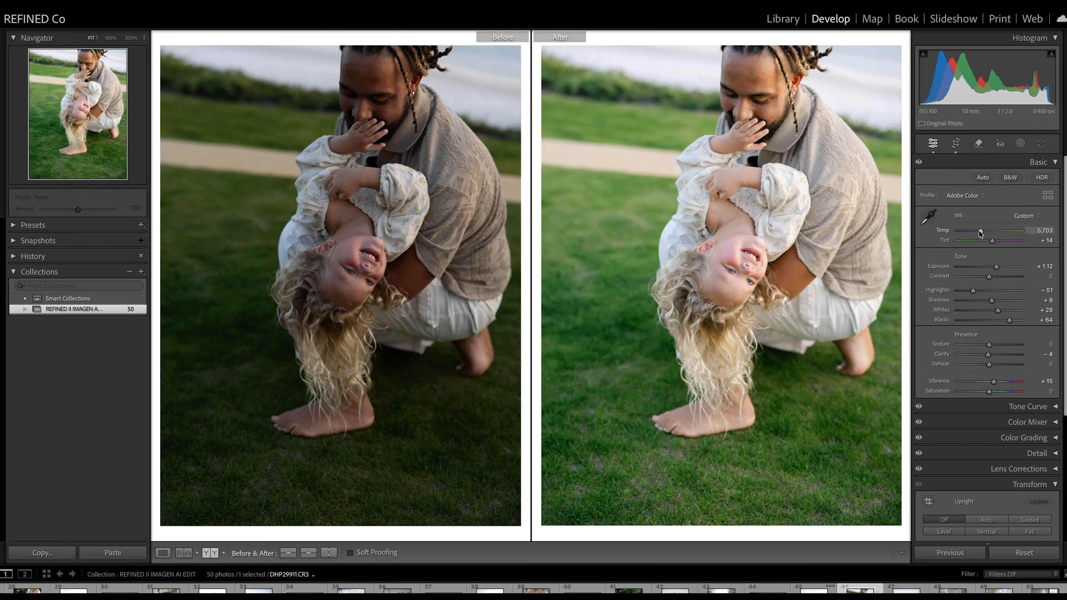
drag(979, 233, 982, 232)
click(959, 270)
Step: Compare the beach photo of the mother and boys before and after, and adjust the Exposure of the pregnant belly close-up
key(Right)
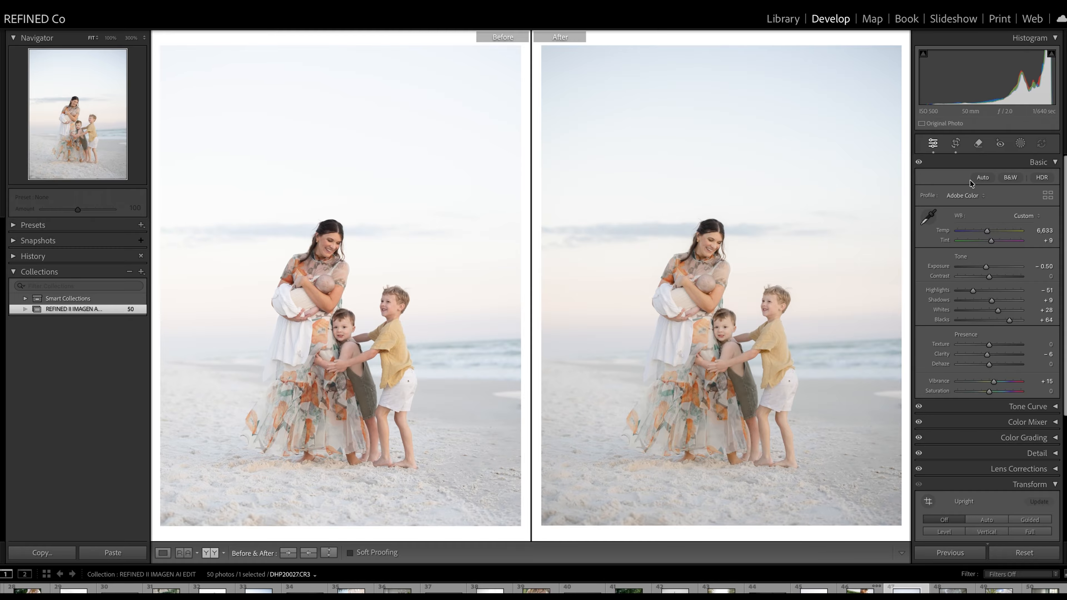
key(Right)
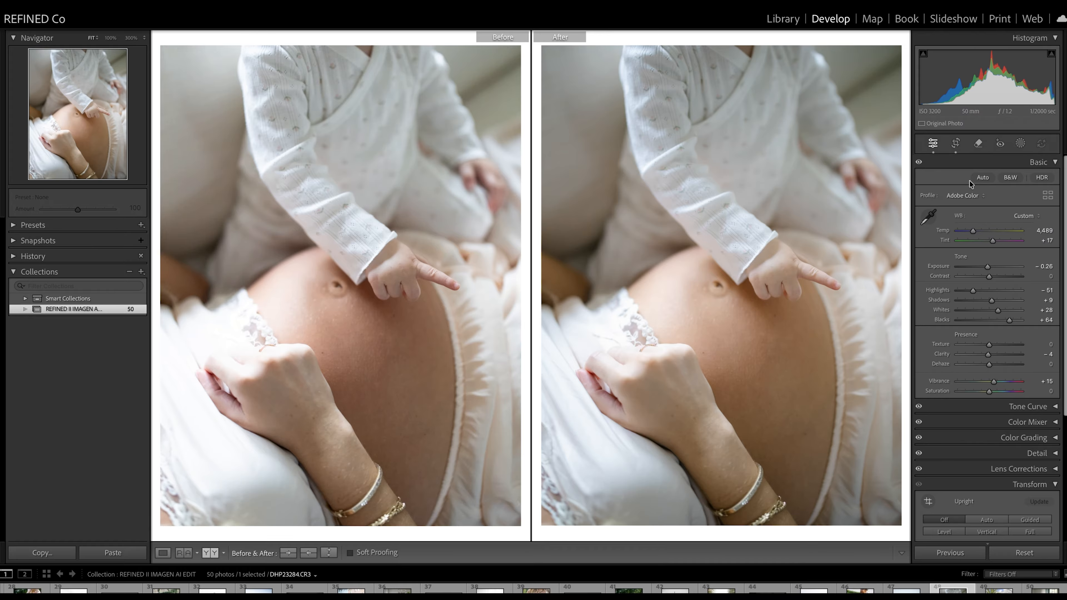
double_click(987, 267)
Step: Shift the crop lower on the photo of the pregnant woman by the pool to include more of the stone ledge
key(Right)
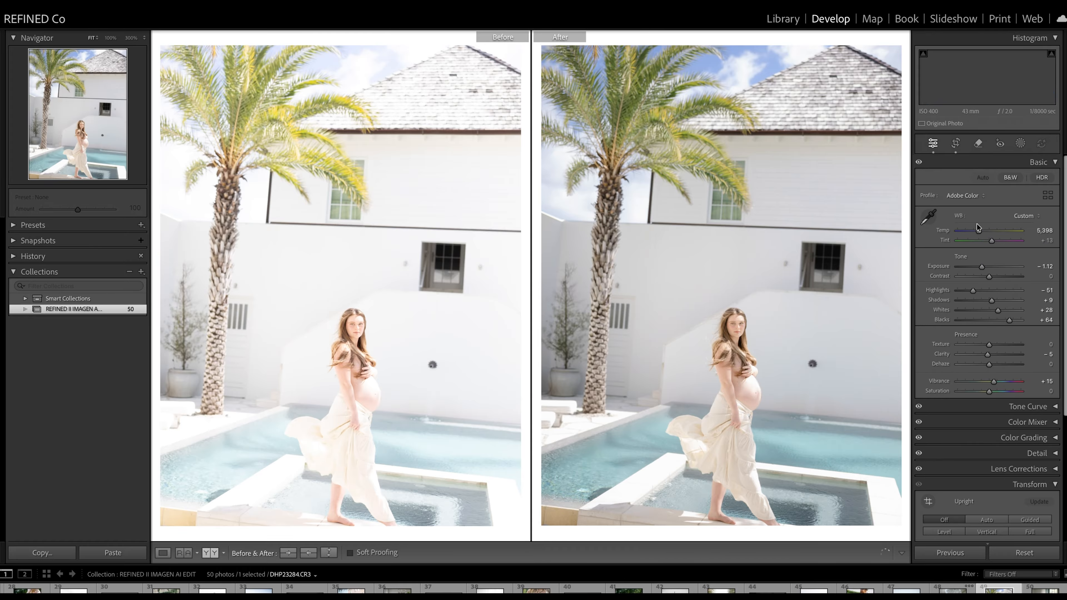
click(956, 145)
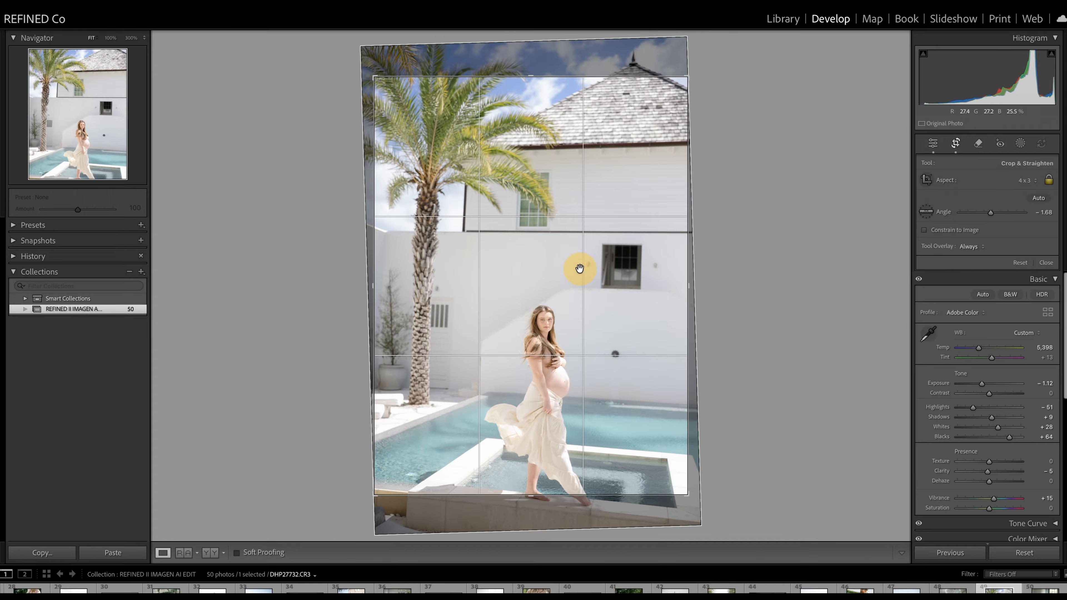
drag(571, 267, 573, 243)
key(Return)
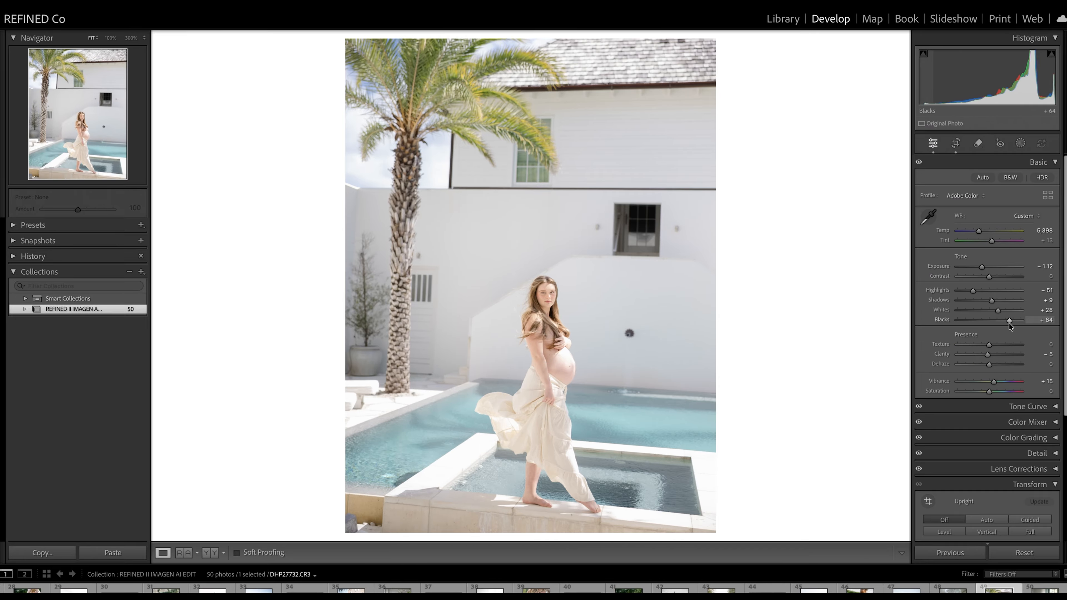
Step: Set Blacks to +38 and Temp to 5,512 on the poolside photo, and fine-tune its Exposure using the before/after comparison
drag(1008, 320, 1001, 320)
drag(993, 271, 981, 268)
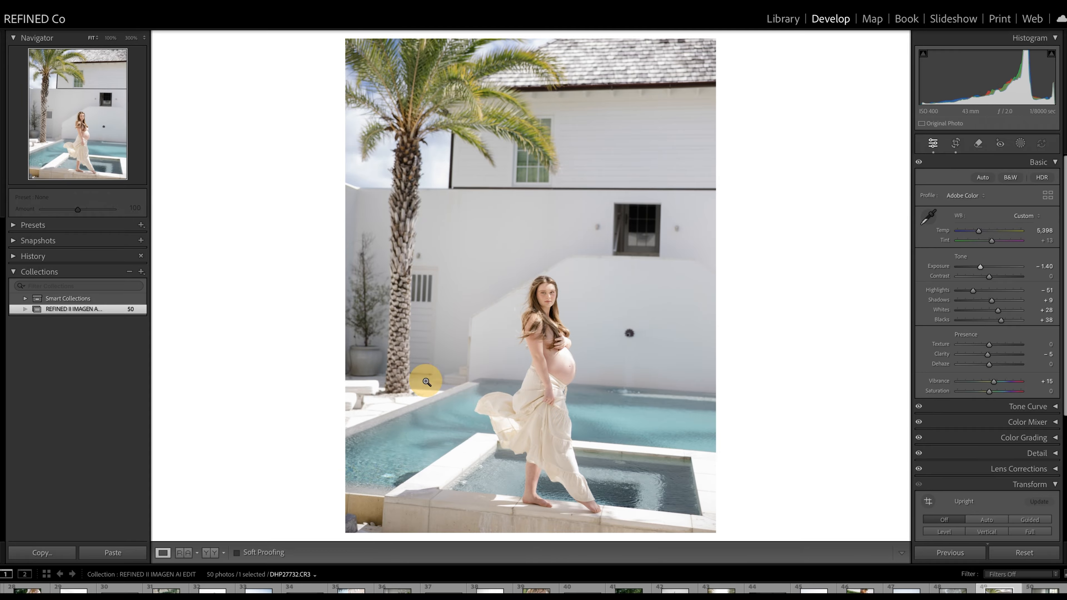
drag(978, 231, 981, 231)
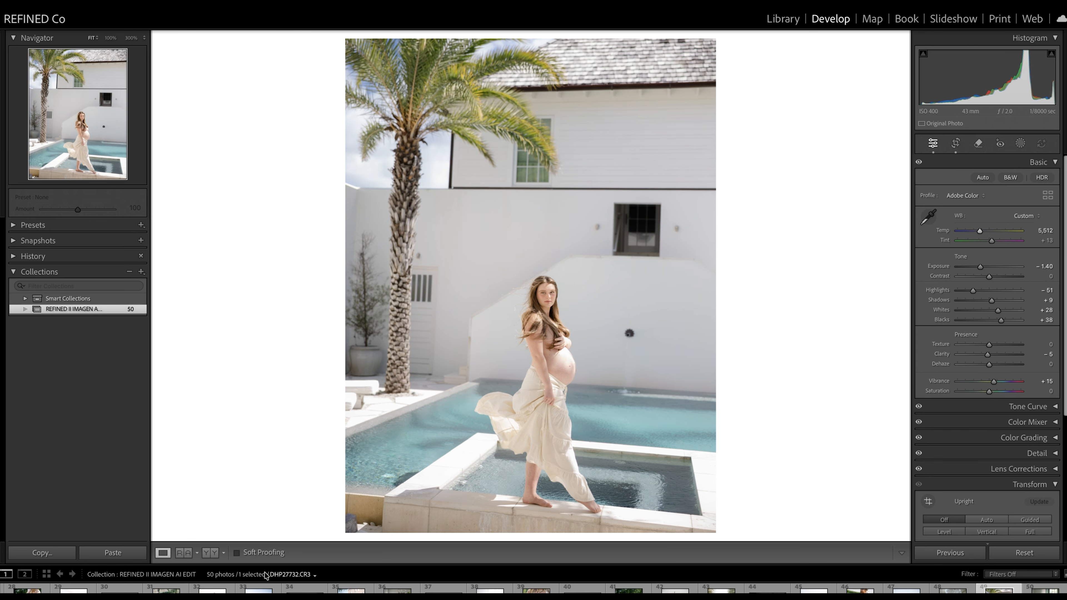
click(209, 553)
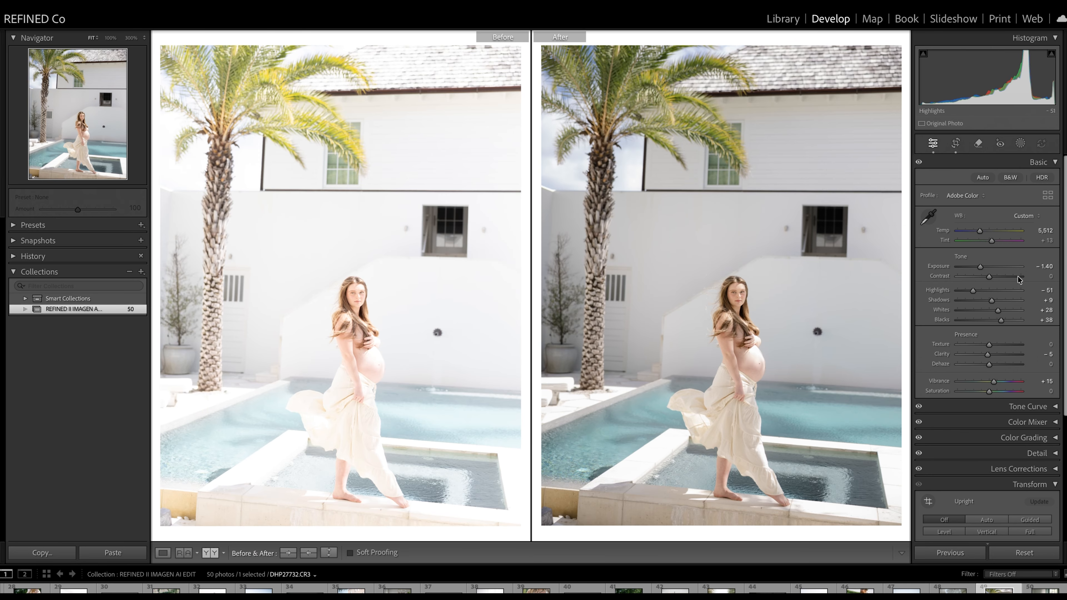
drag(981, 267, 982, 267)
Step: Reset Exposure to 0.00 and set Contrast to +14 on the photo of the pregnant mother and toddler by the window
key(Right)
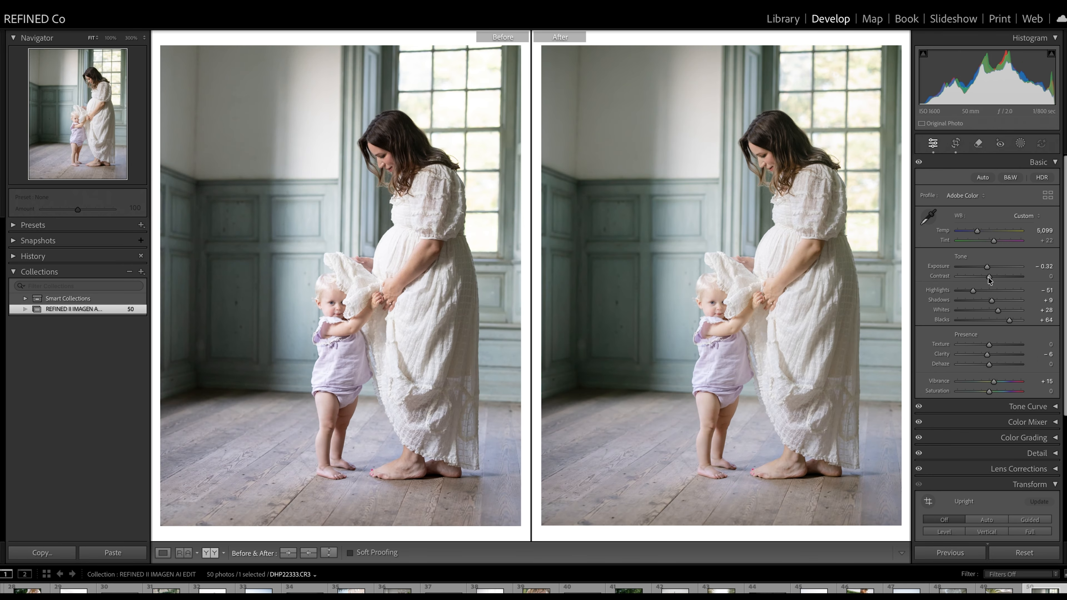
double_click(987, 268)
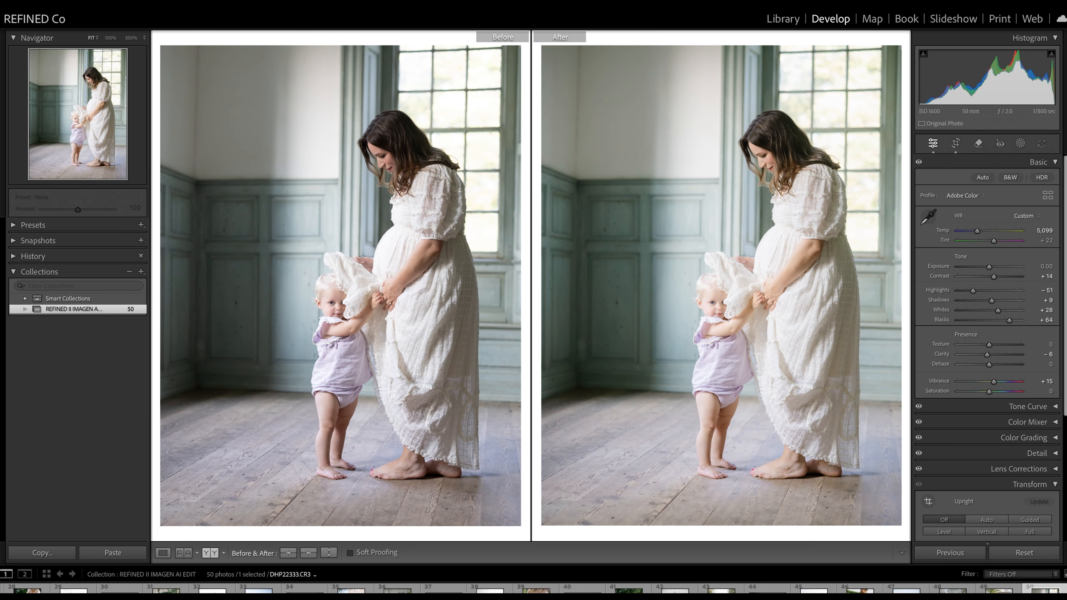
Step: Return to the library grid and look over the edited photos in the collection
click(782, 18)
scroll(681, 199, up, 10)
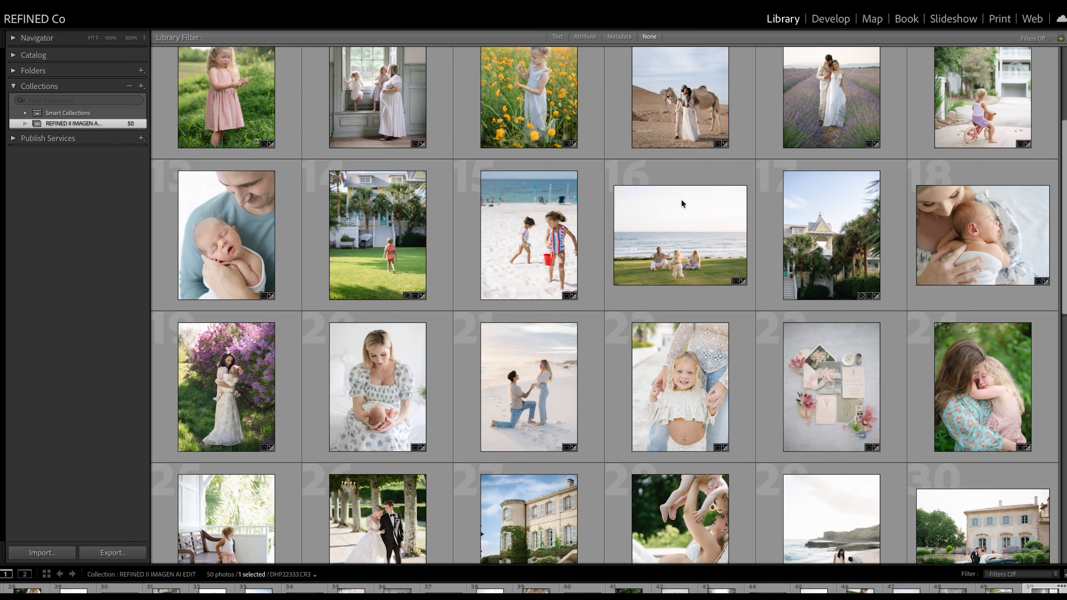
scroll(681, 203, up, 4)
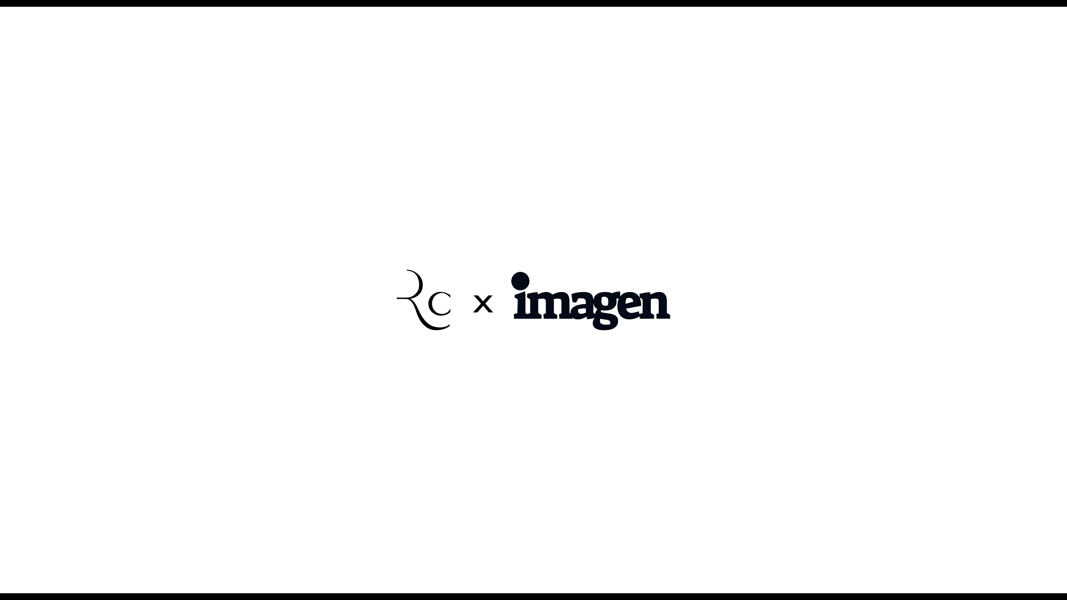